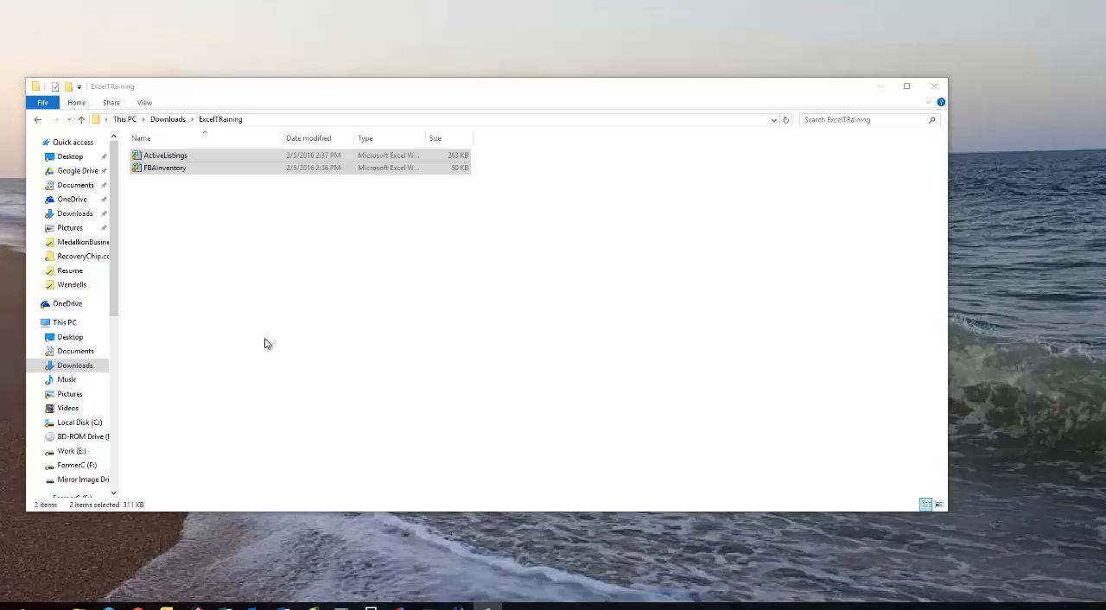
Step: Open the FBAInventory and ActiveListings workbooks from the ExcelTRaining folder
click(207, 250)
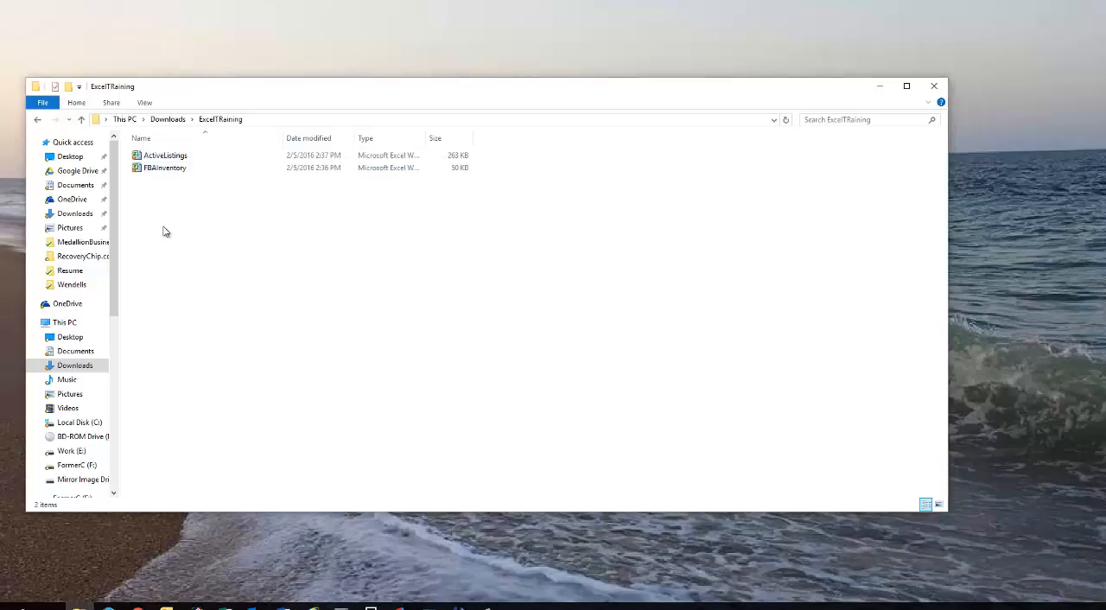
double_click(171, 169)
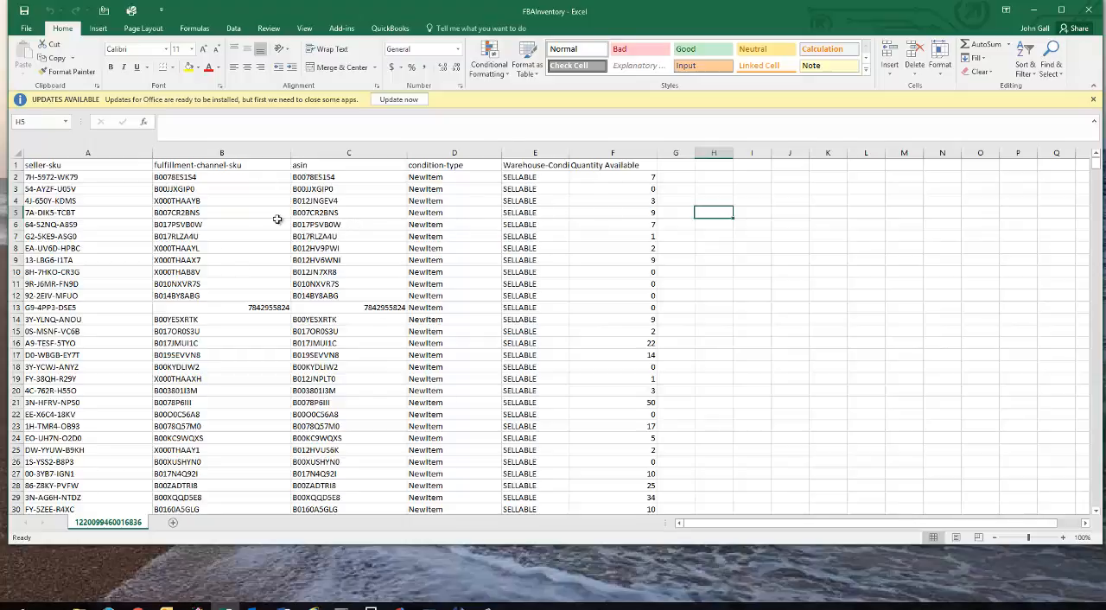
click(327, 176)
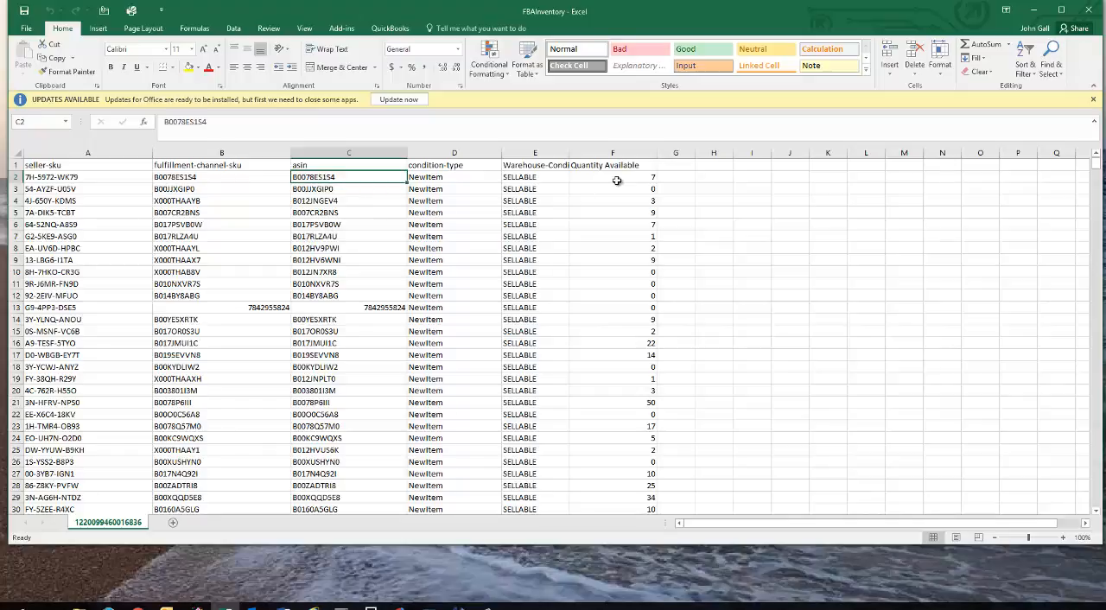
click(1035, 12)
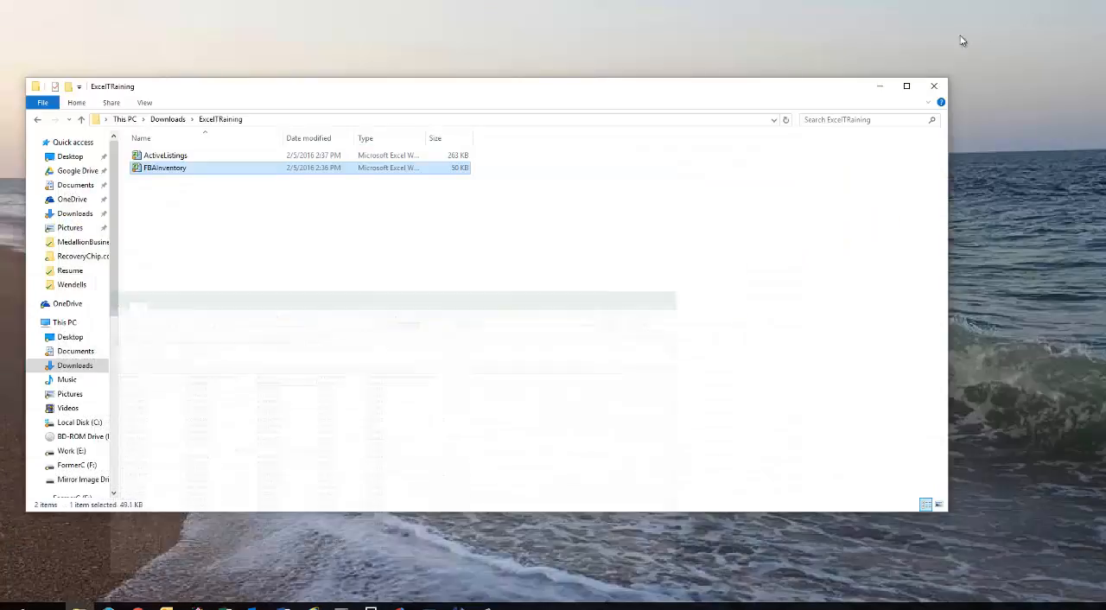
double_click(172, 156)
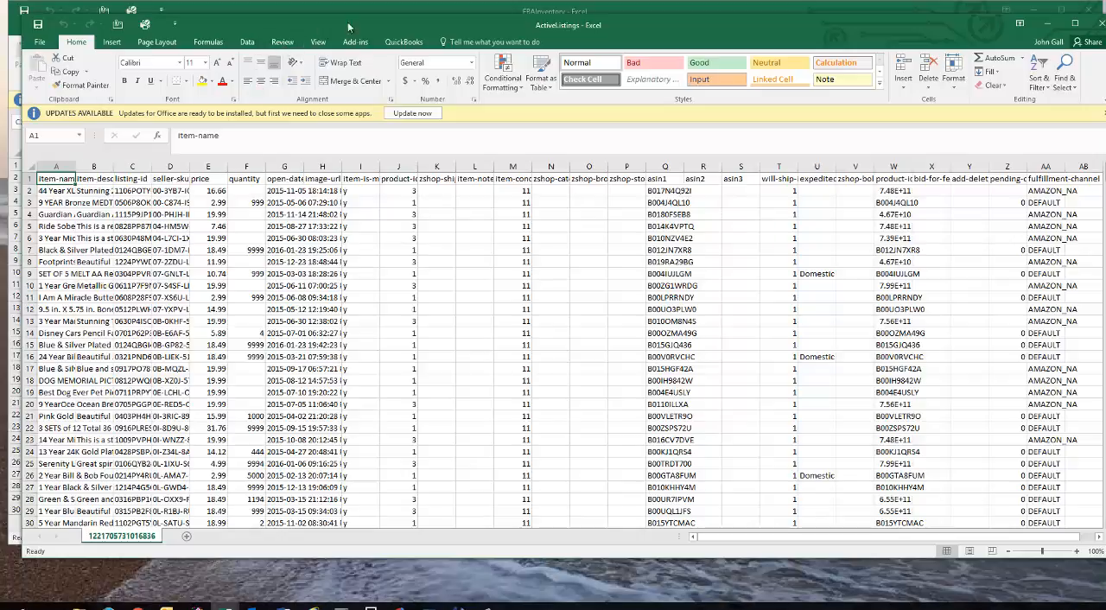
Step: Copy all the data from the ActiveListings workbook into a new sheet in the FBAInventory workbook
click(29, 165)
key(ctrl+c)
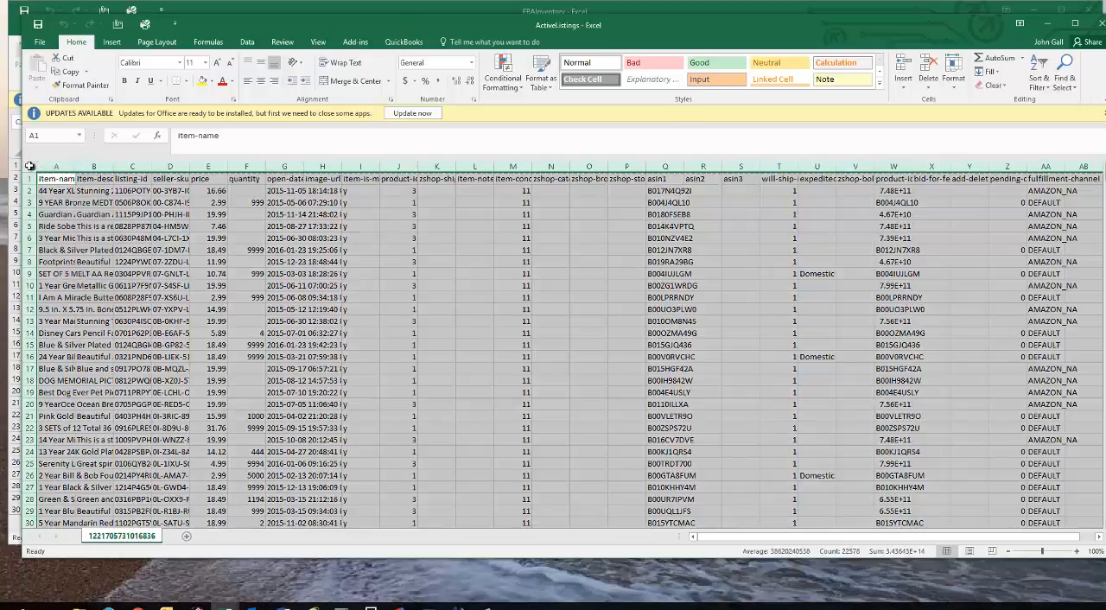
click(385, 10)
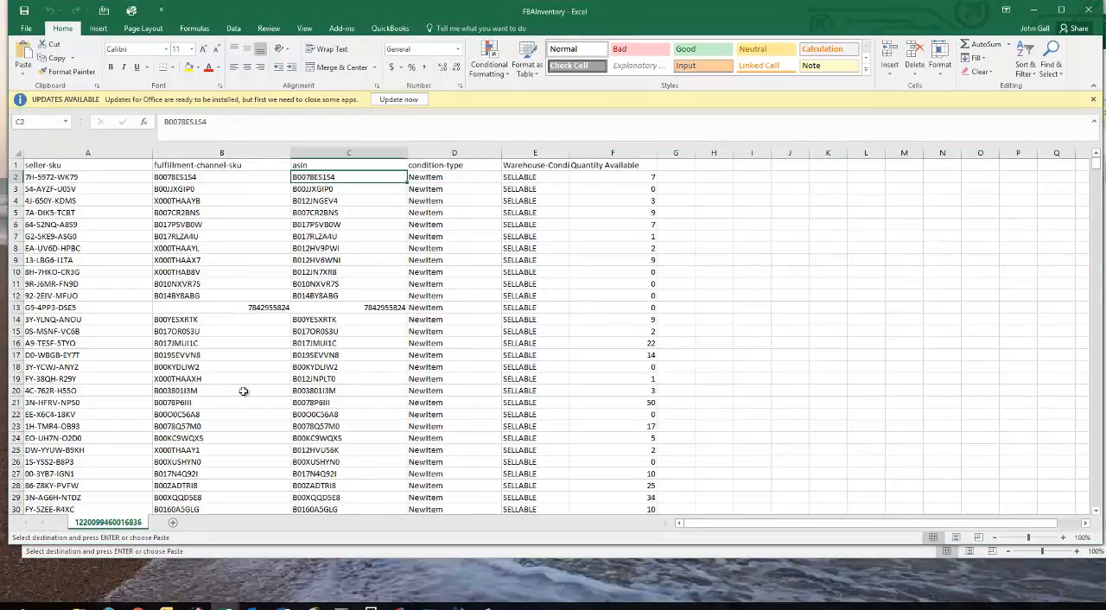
click(173, 521)
key(ctrl+v)
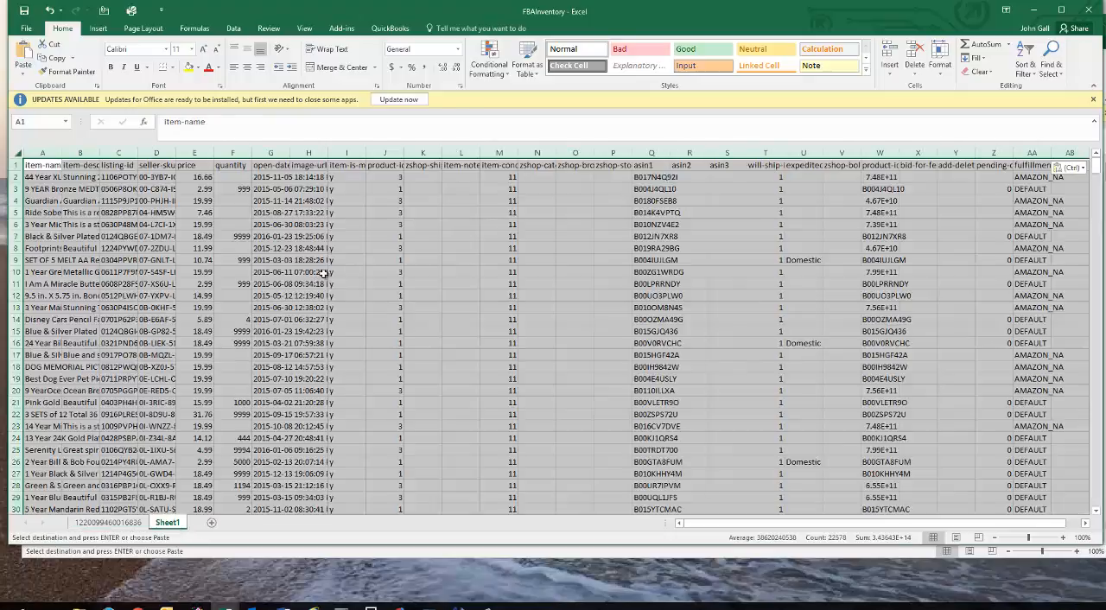
Step: Rename the new sheet in the FBAInventory workbook as ActiveListings
right_click(170, 524)
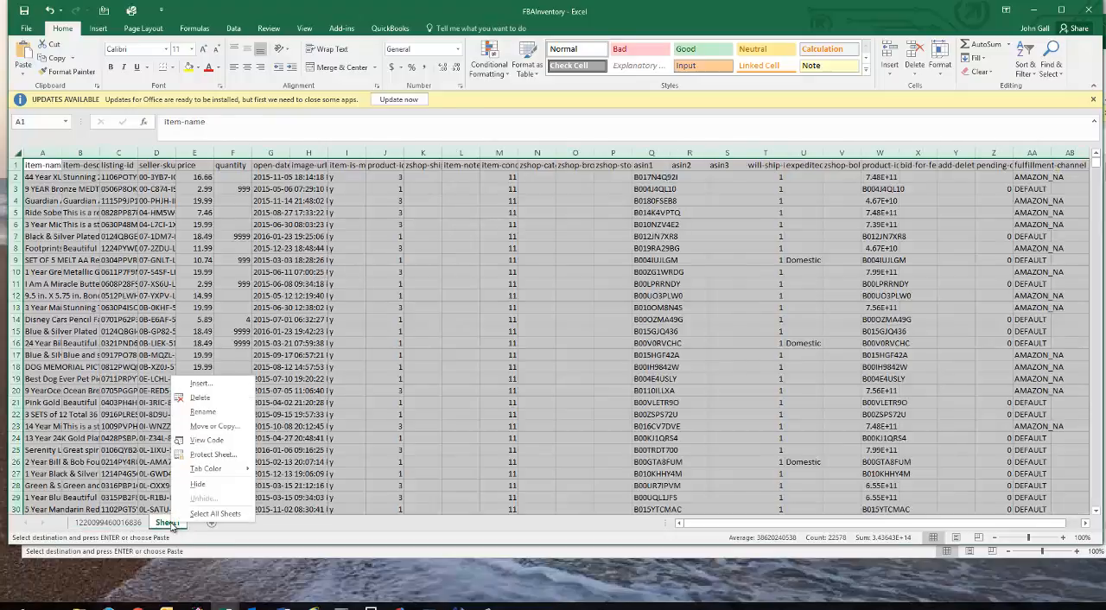
click(203, 412)
text(ActiveListings)
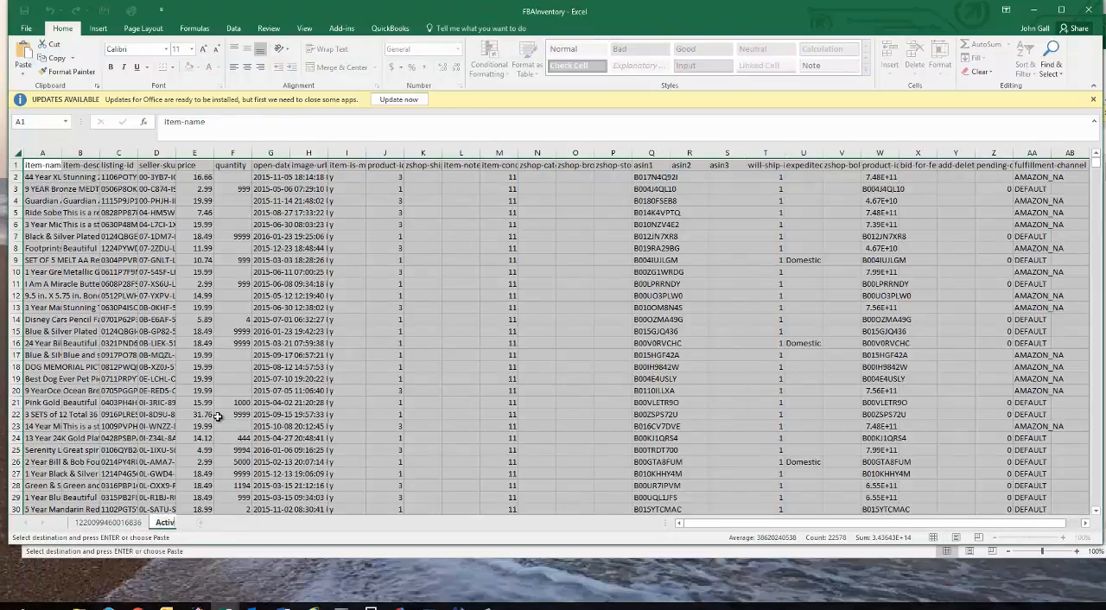
key(Return)
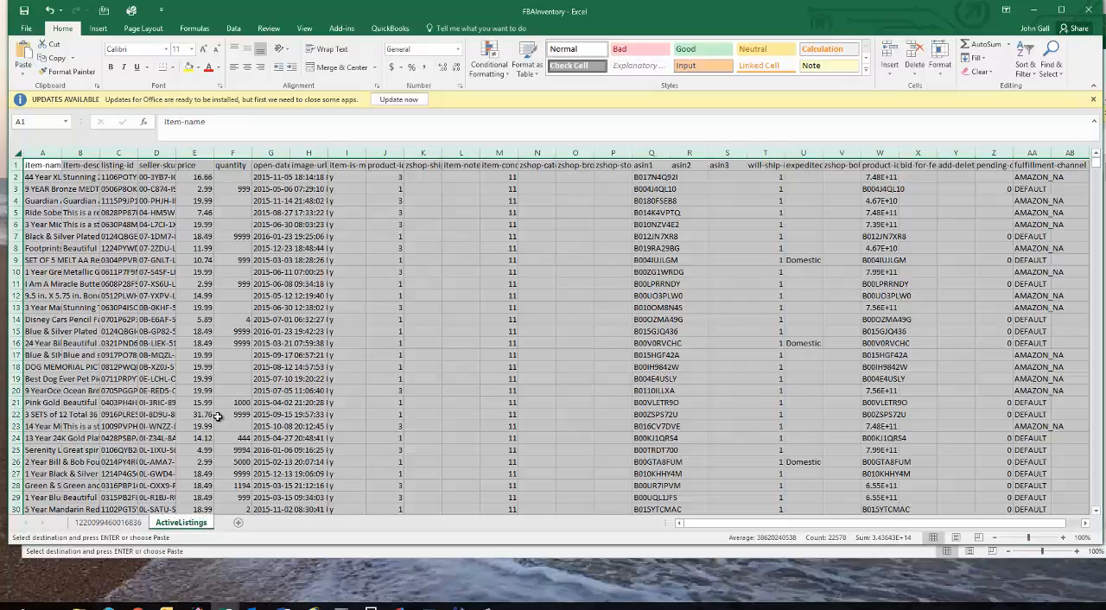
Step: Add the headers Description in G1 and Price in H1 of the inventory sheet, and widen the columns from Quantity Available to Price
click(128, 523)
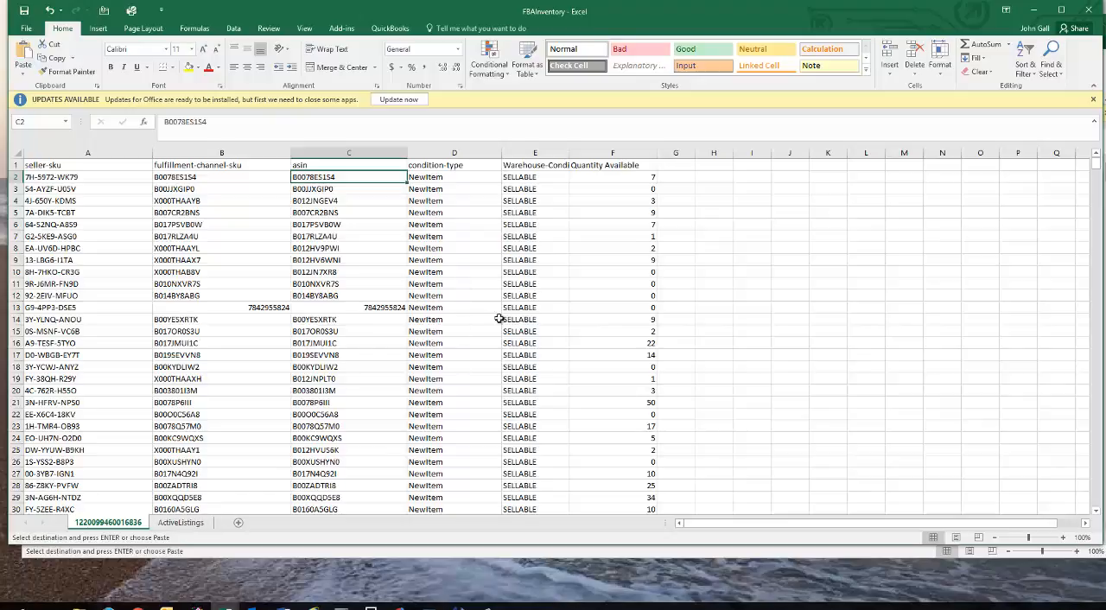
click(684, 177)
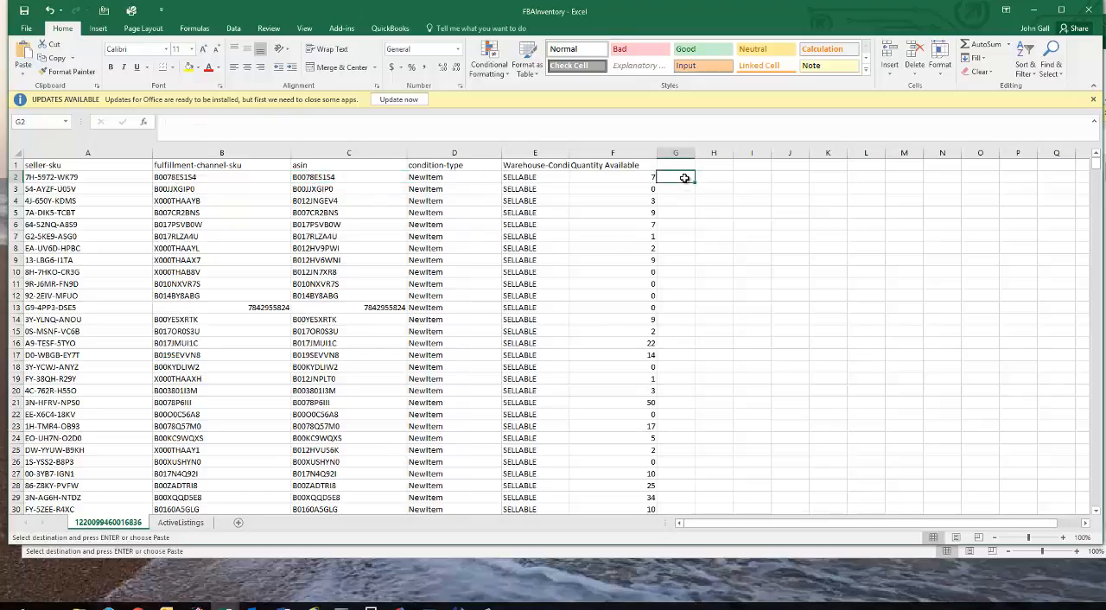
click(684, 164)
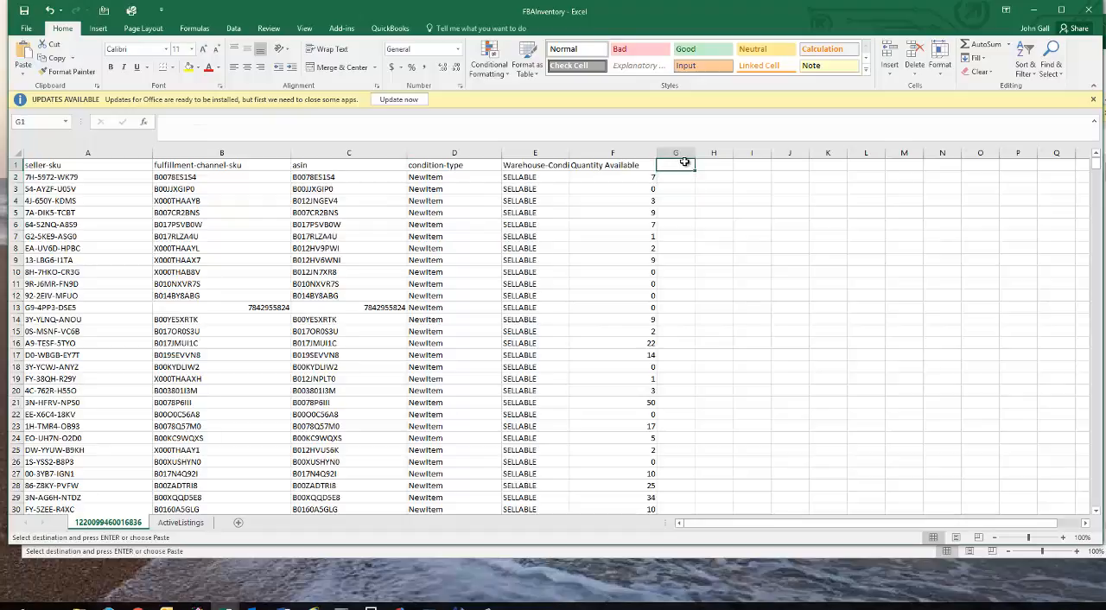
text(Des)
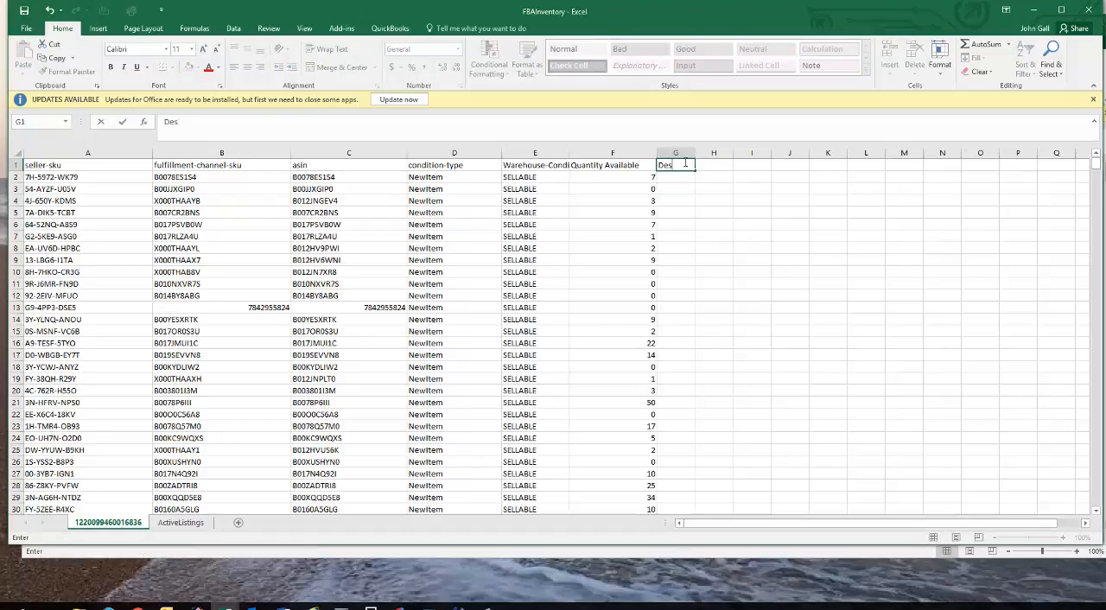
text(cription)
key(Tab)
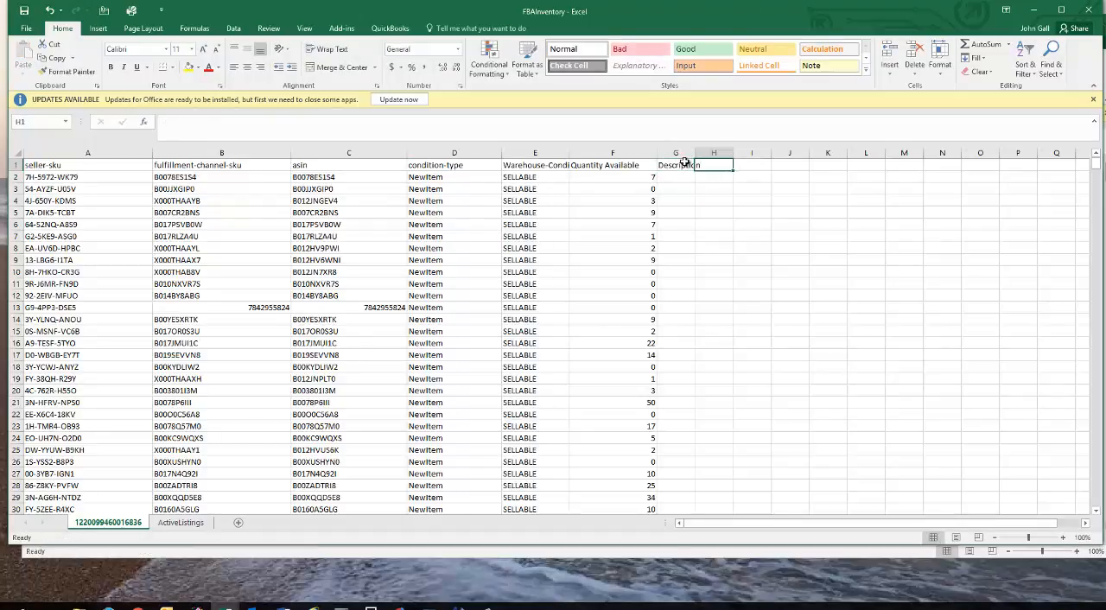
text(Price)
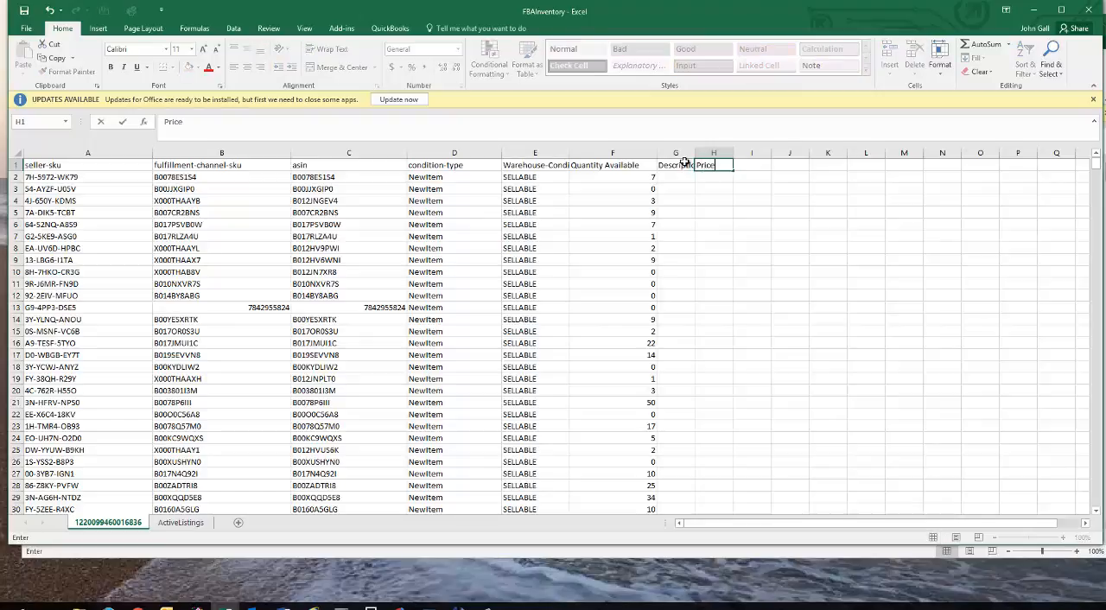
key(Return)
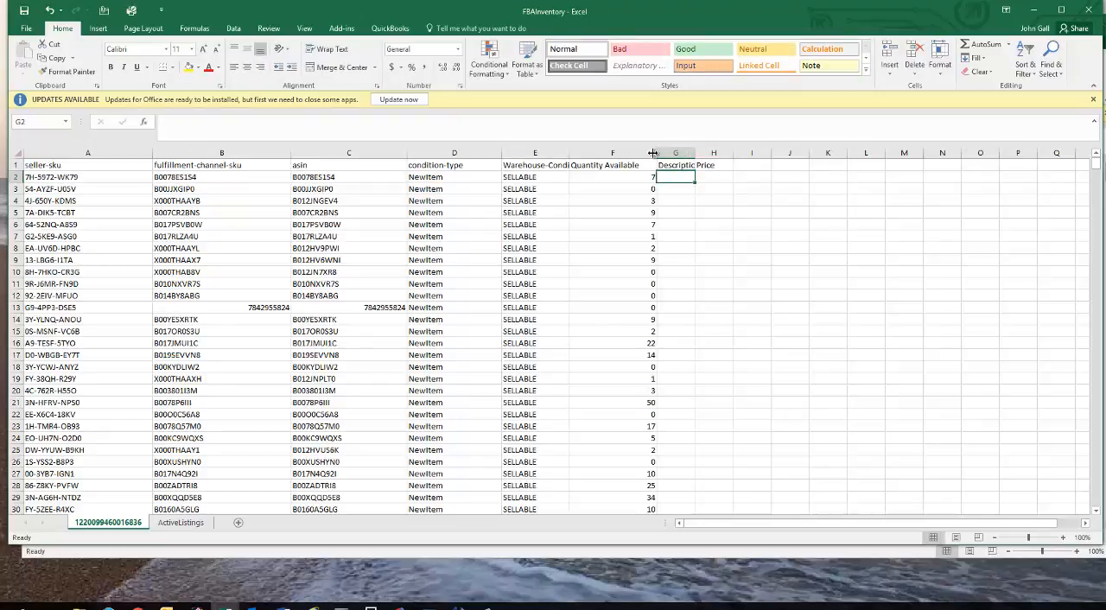
drag(656, 153, 875, 153)
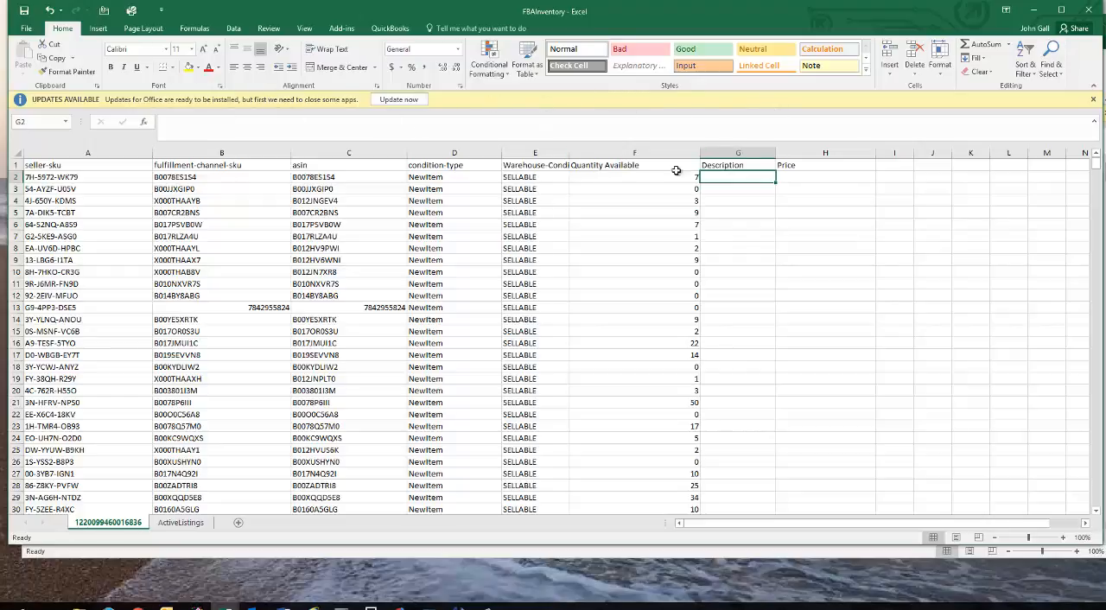
right_click(722, 181)
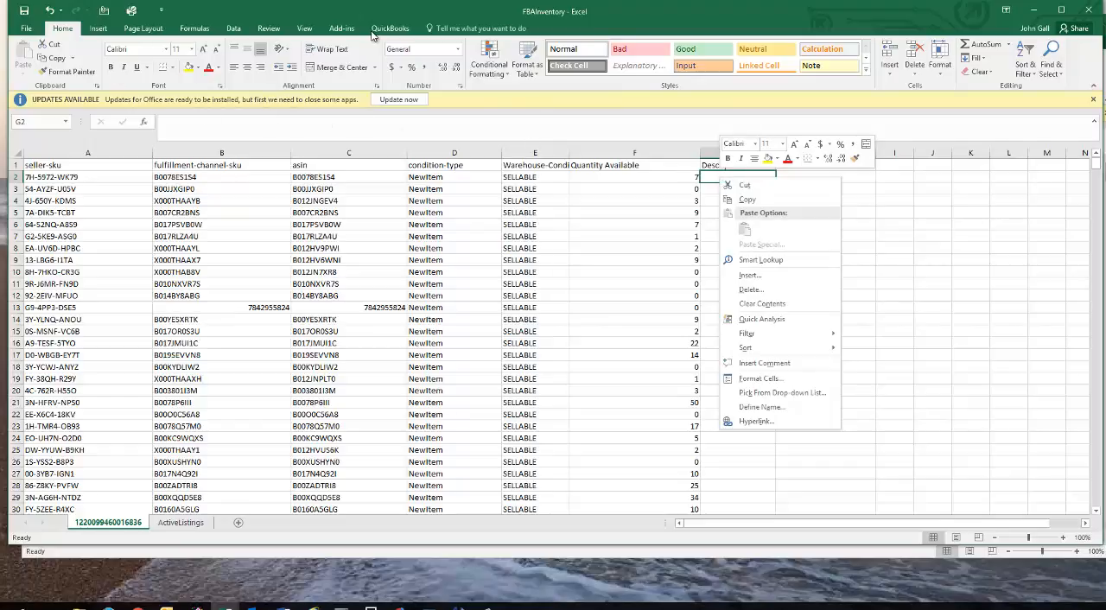
click(233, 30)
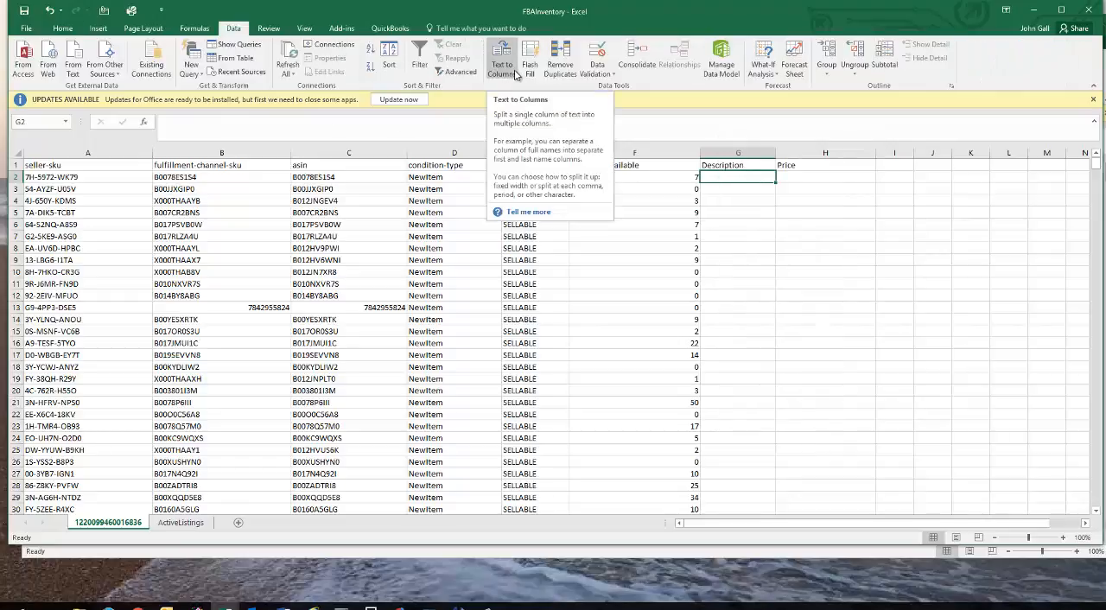
click(27, 29)
click(48, 30)
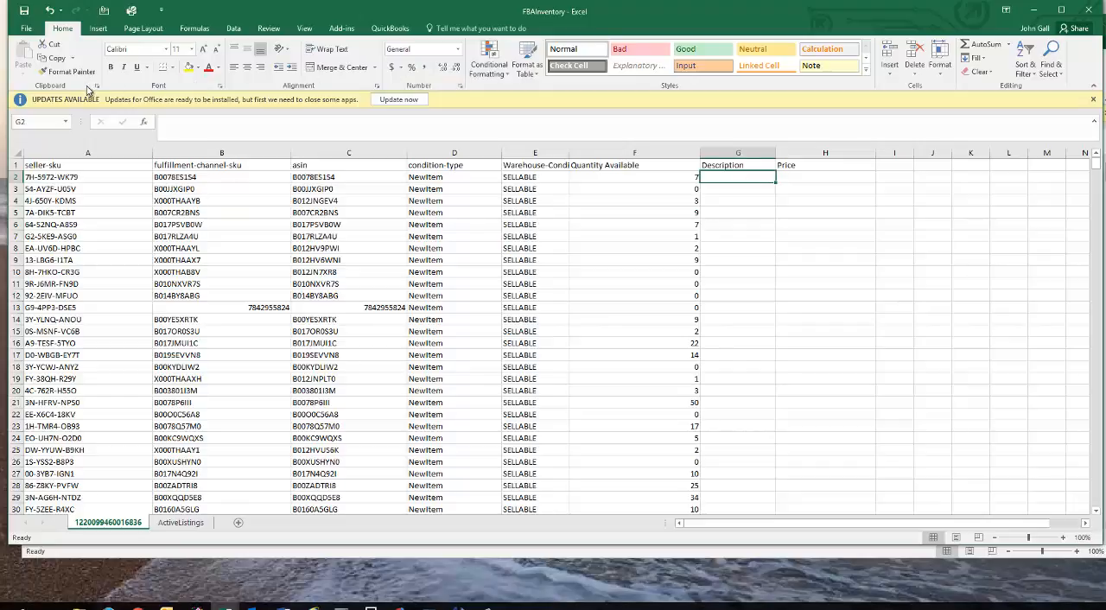
click(98, 29)
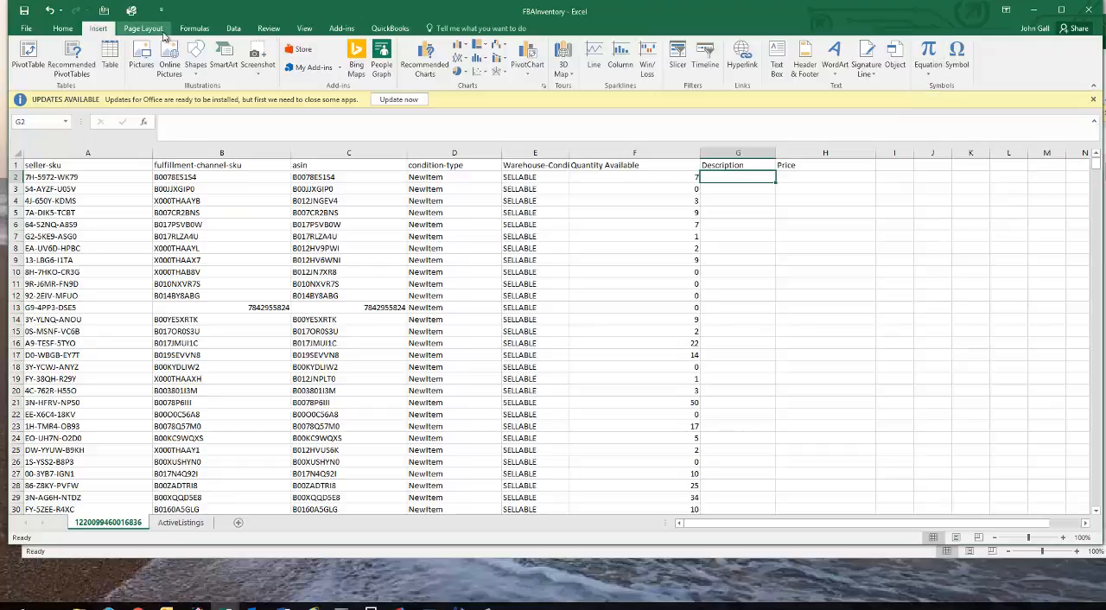
Step: Insert a VLOOKUP function in G2 under Description, using the asin in C2 as the lookup value
click(203, 29)
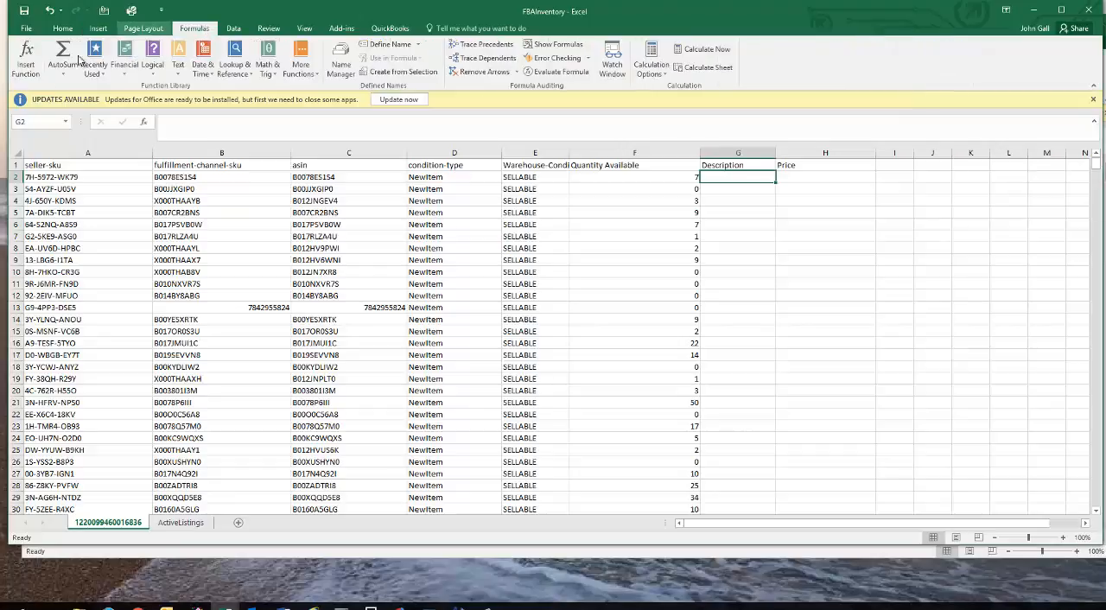
click(30, 56)
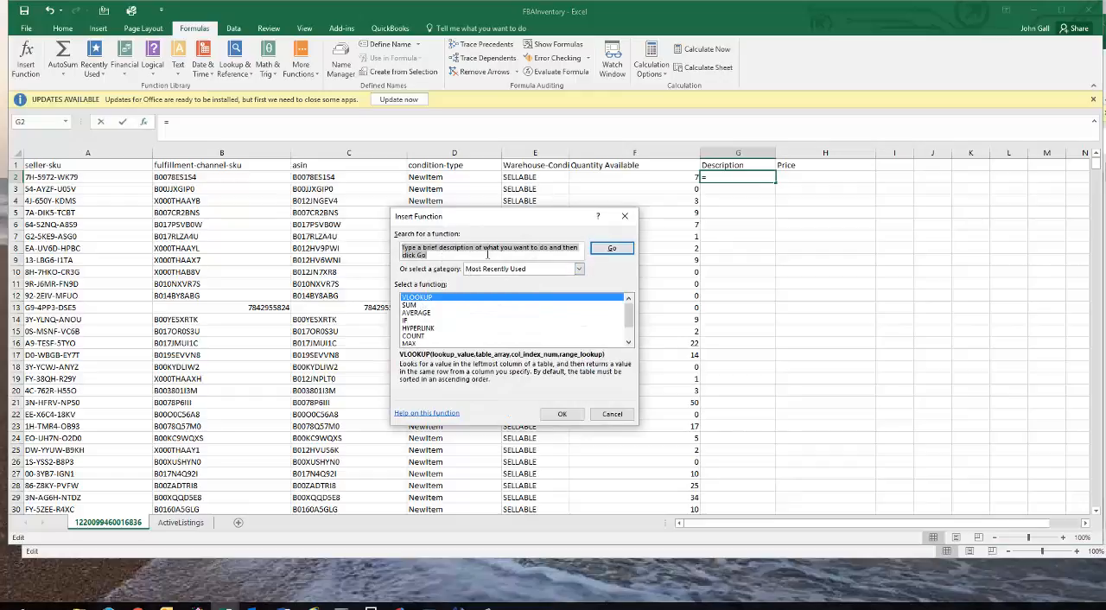
double_click(421, 299)
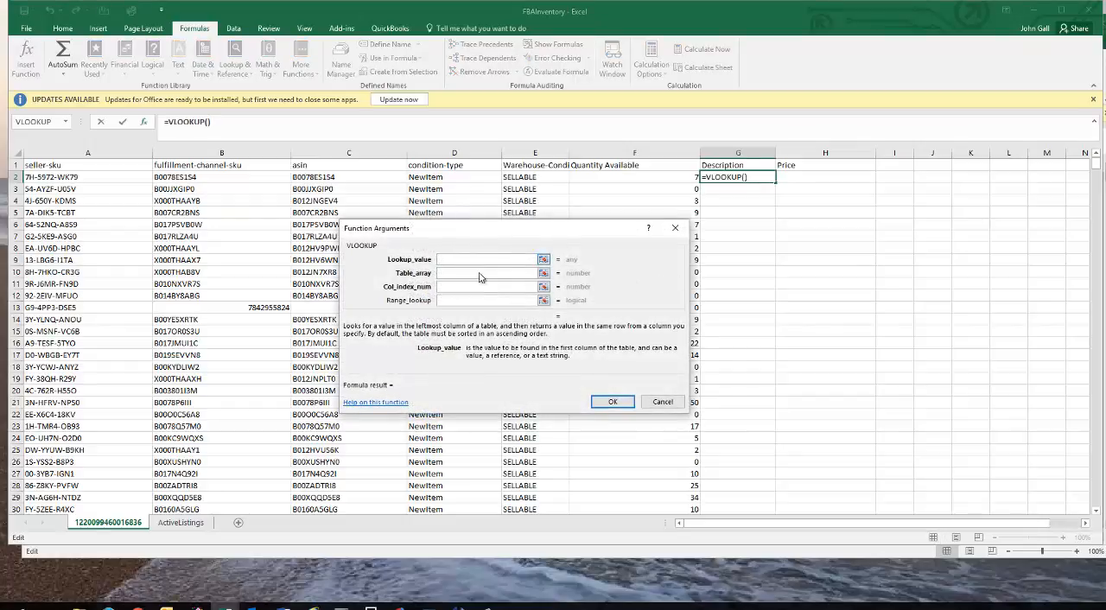
drag(516, 234, 881, 255)
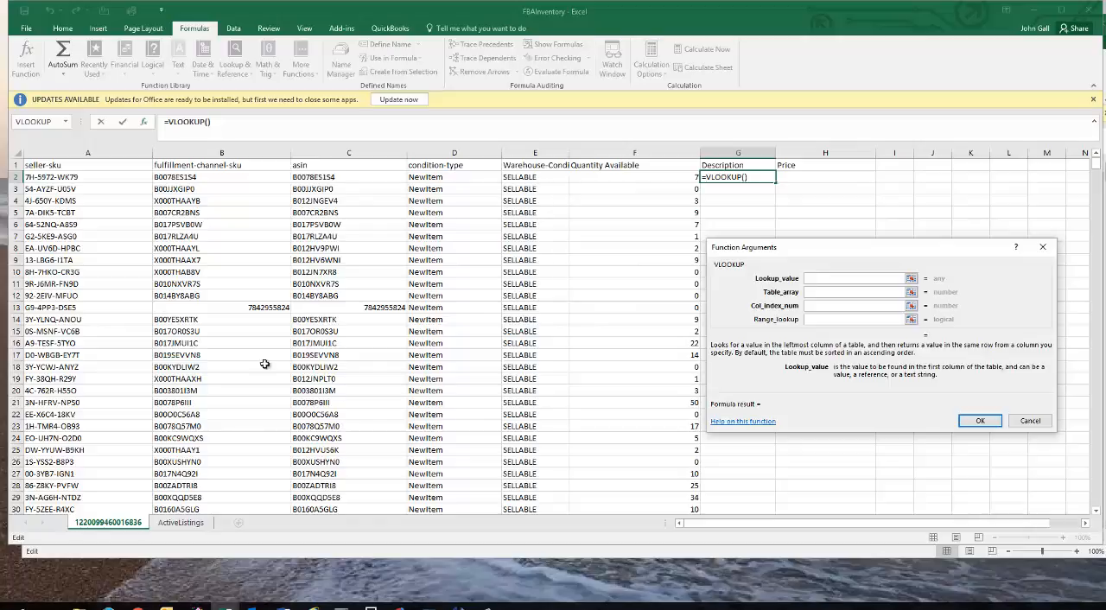
click(343, 174)
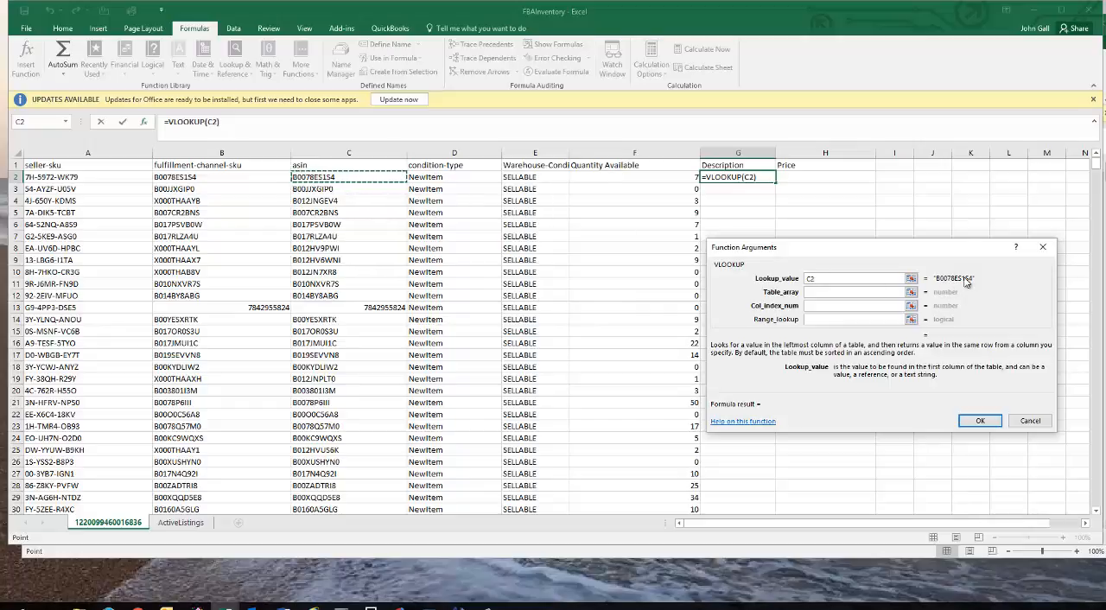
Step: Set the VLOOKUP table array to columns B:Q of the ActiveListings sheet
click(865, 292)
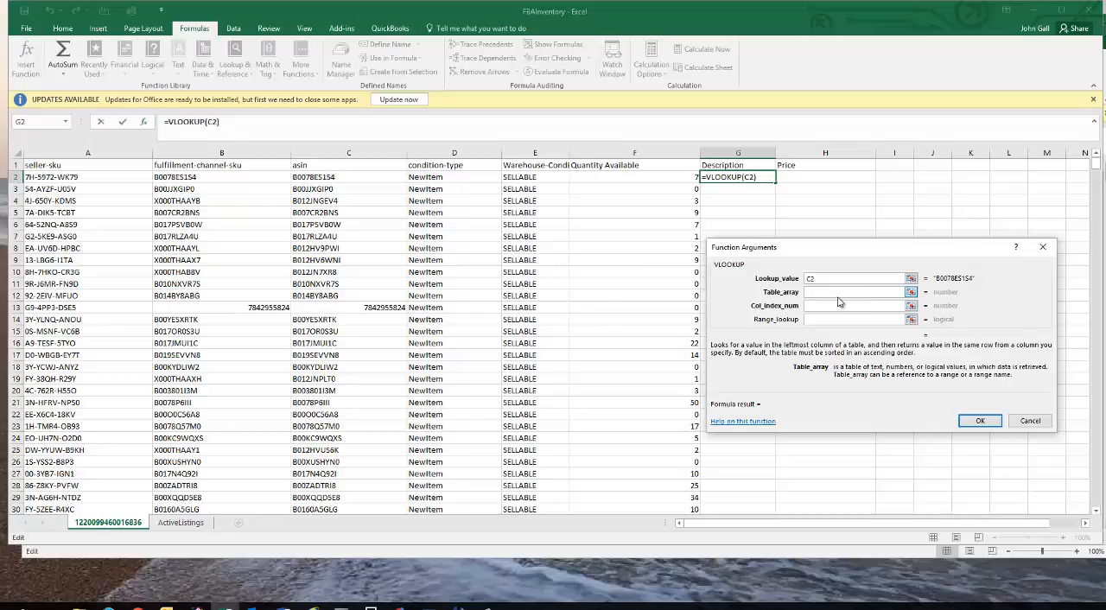
click(192, 523)
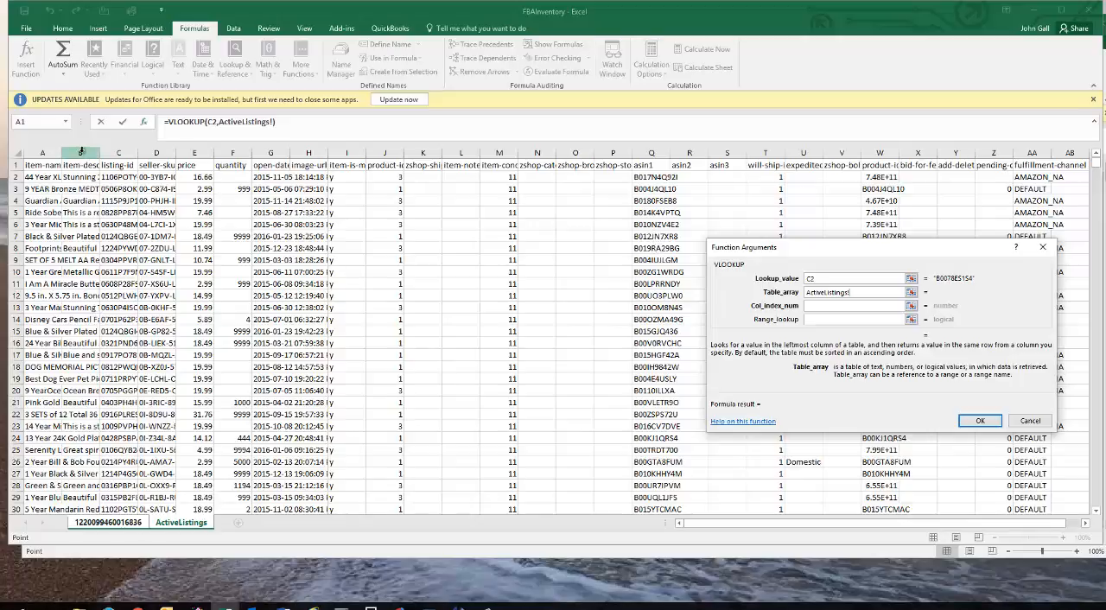
drag(80, 152, 655, 149)
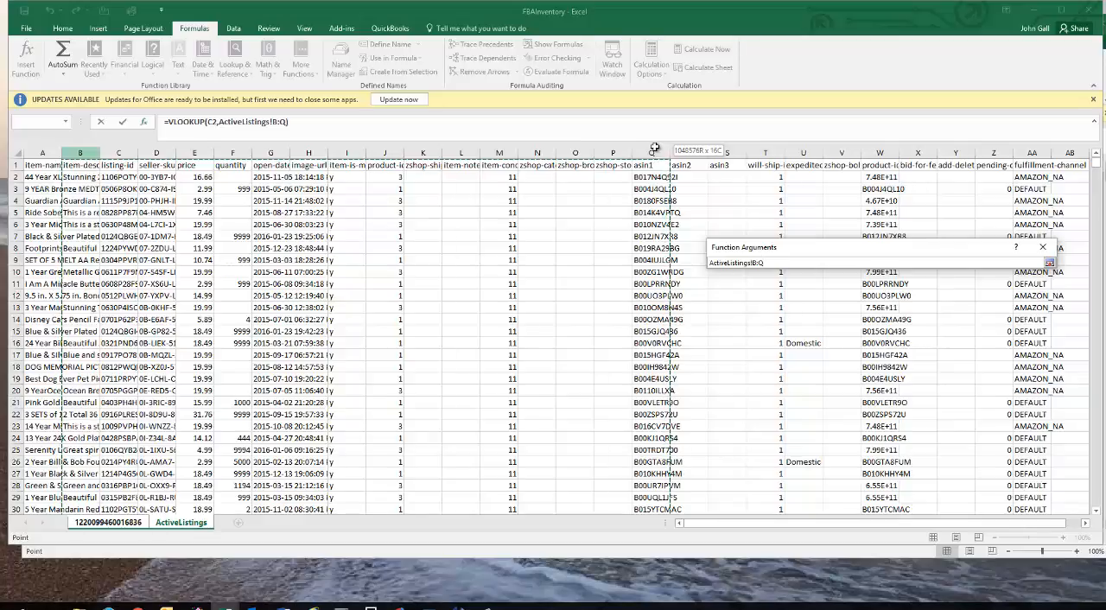
drag(654, 148, 655, 148)
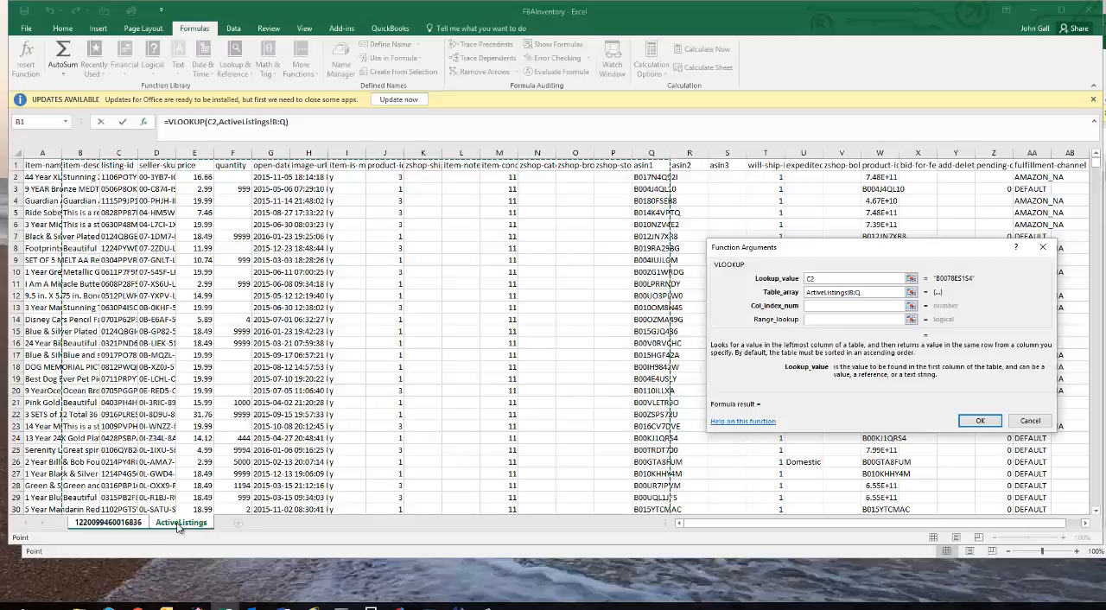
click(844, 304)
key(BackSpace)
text(C)
key(BackSpace)
text(Q)
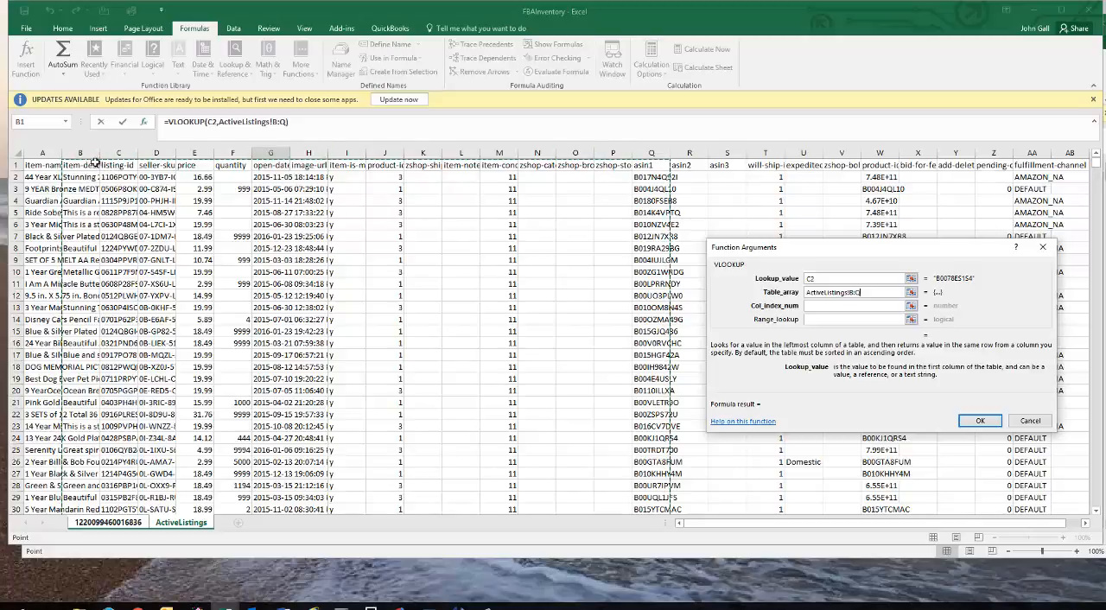
Step: Set the VLOOKUP column index number to 1 and the range lookup to FALSE
click(816, 306)
text(1)
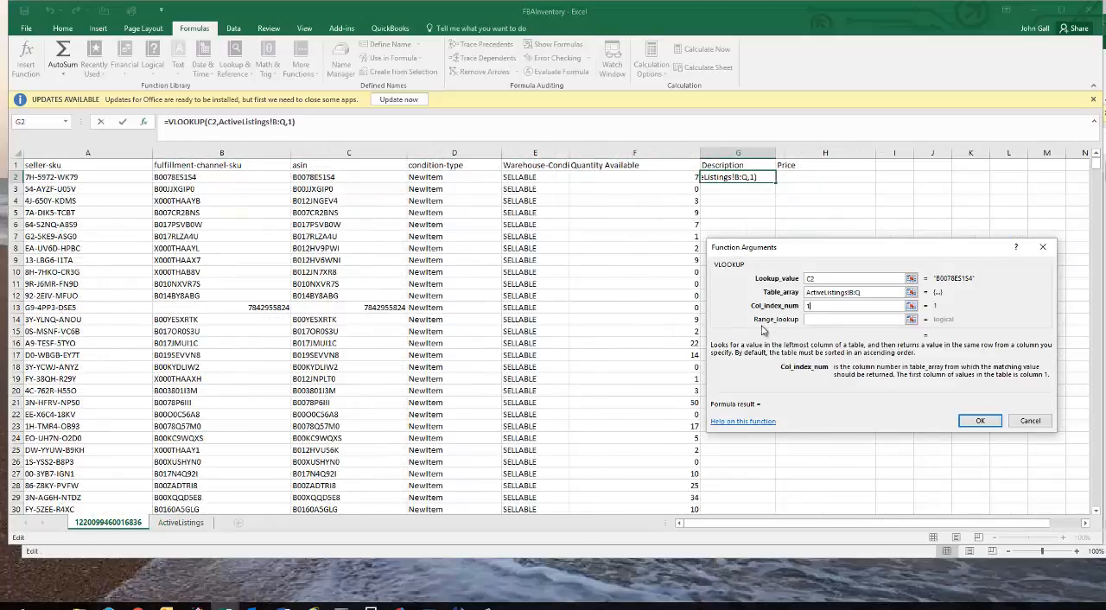
click(818, 319)
text(F)
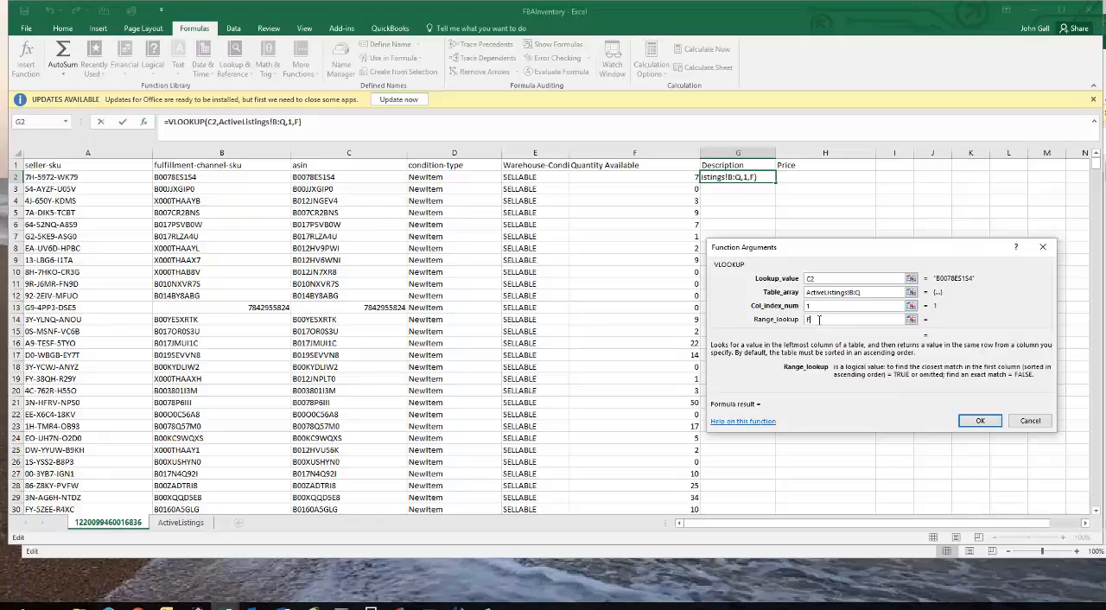
text(ALSE)
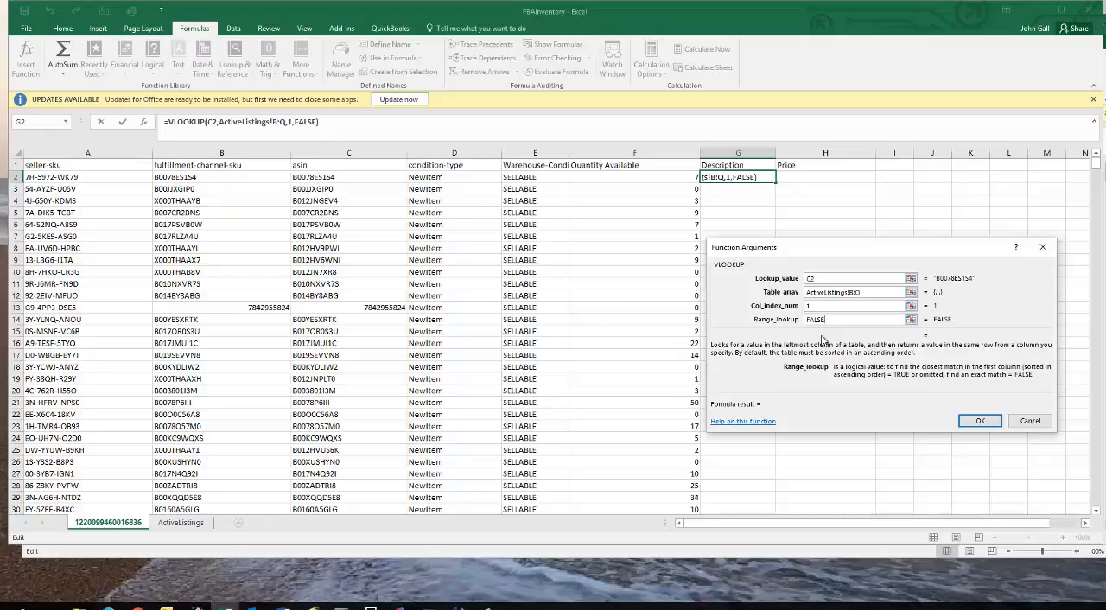
Step: Insert the completed VLOOKUP into G2 and compare it with the asin lookup value in C2
click(976, 420)
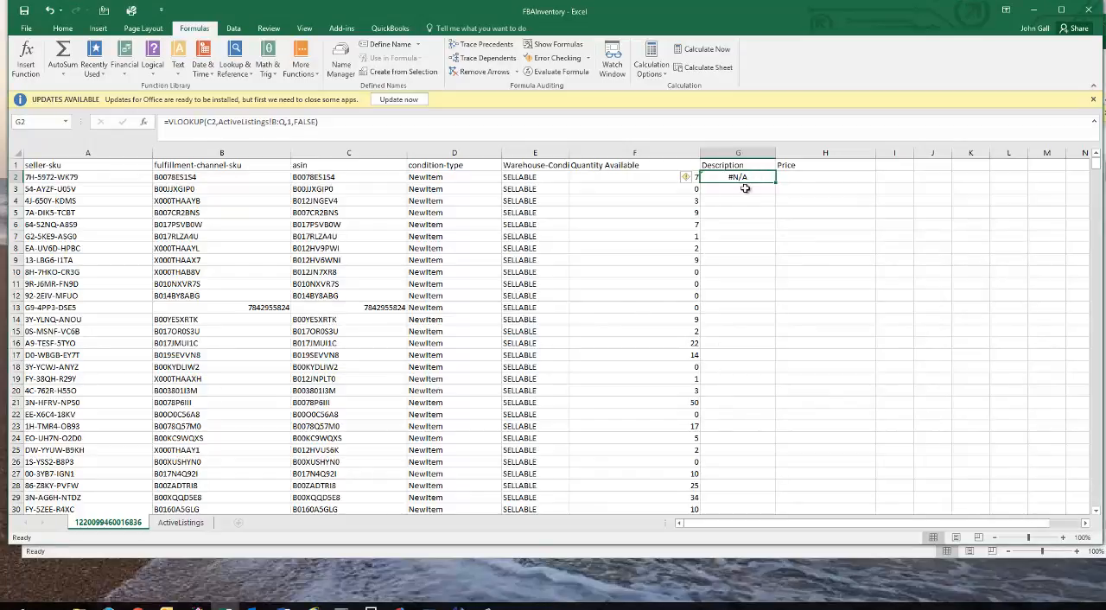
click(315, 176)
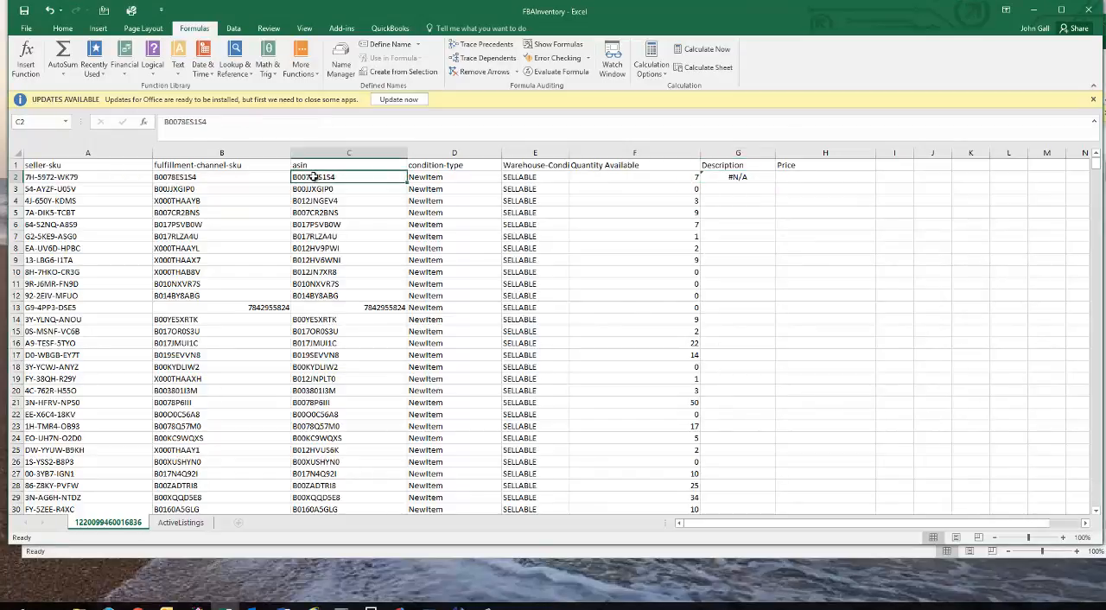
click(722, 176)
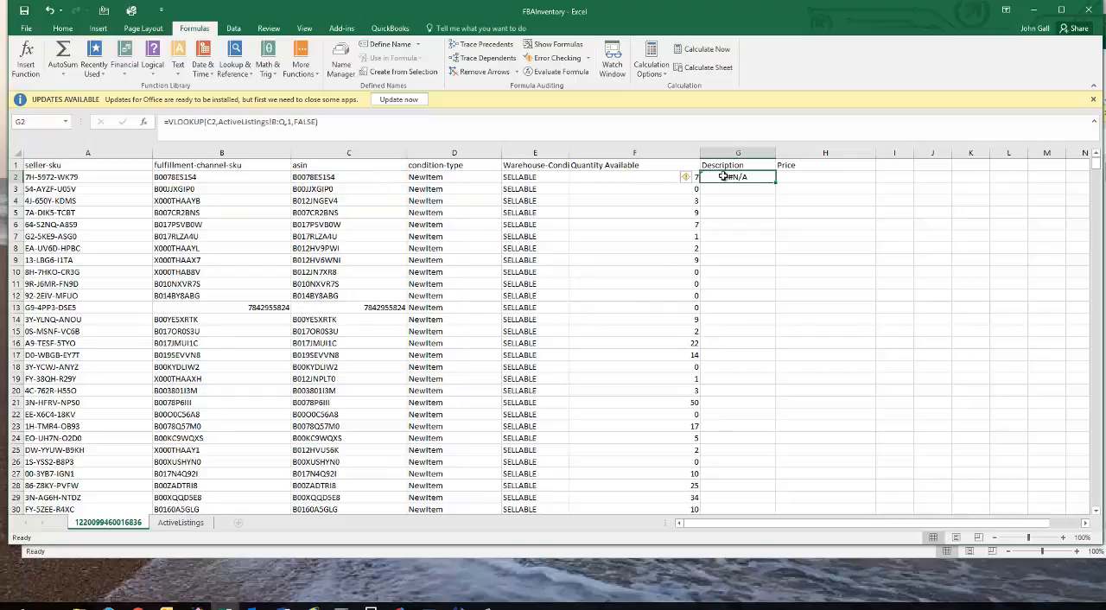
Step: Search the asin1 column of the ActiveListings sheet for the ASIN copied from C2 of the inventory sheet
click(386, 177)
key(ctrl+c)
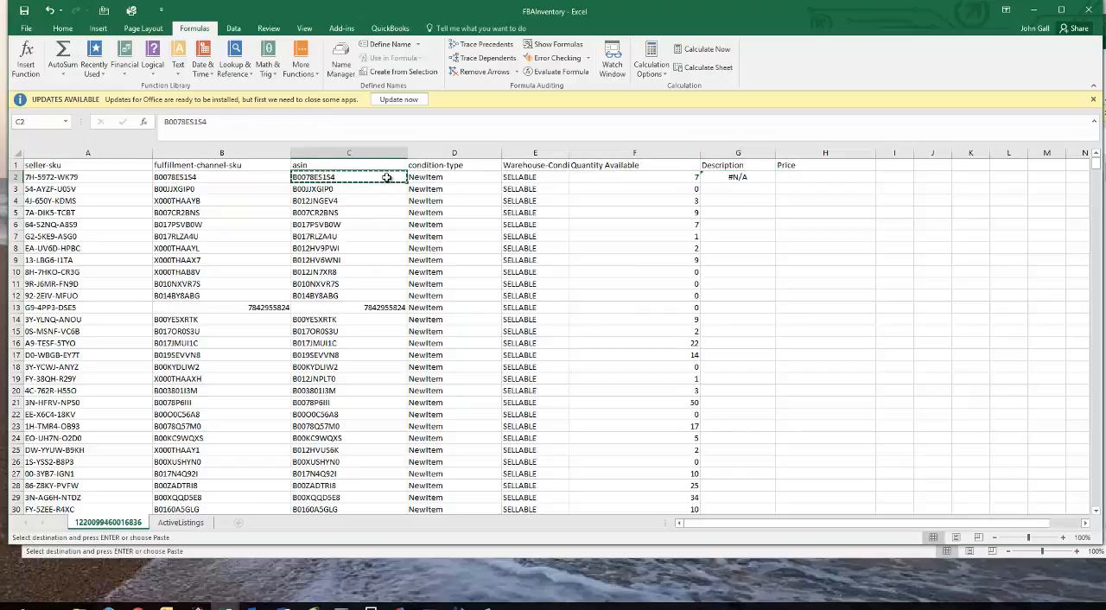
click(180, 522)
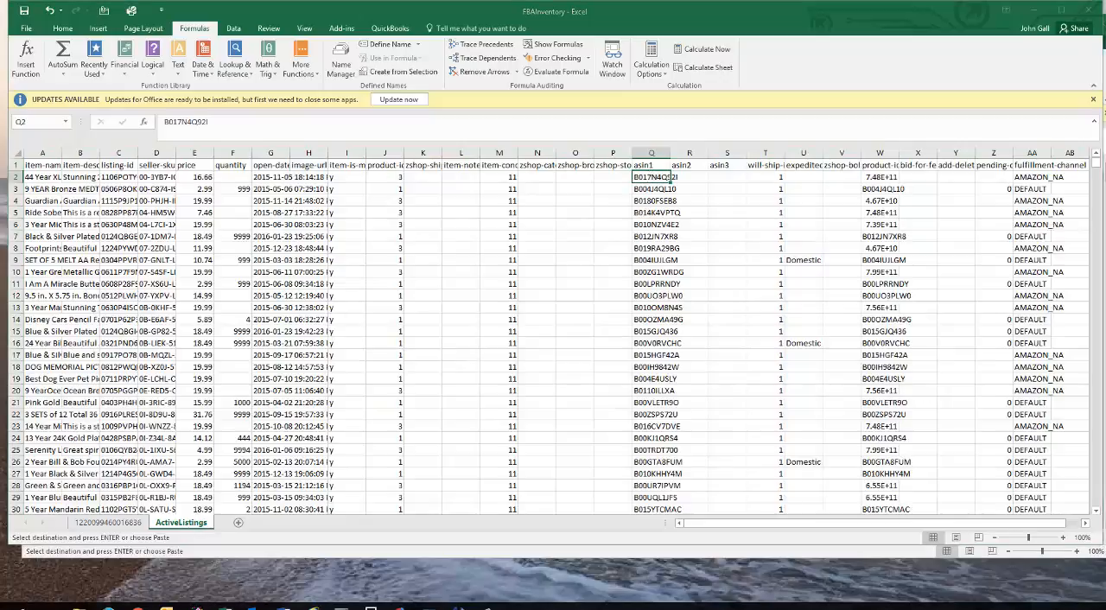
key(Return)
key(Return)
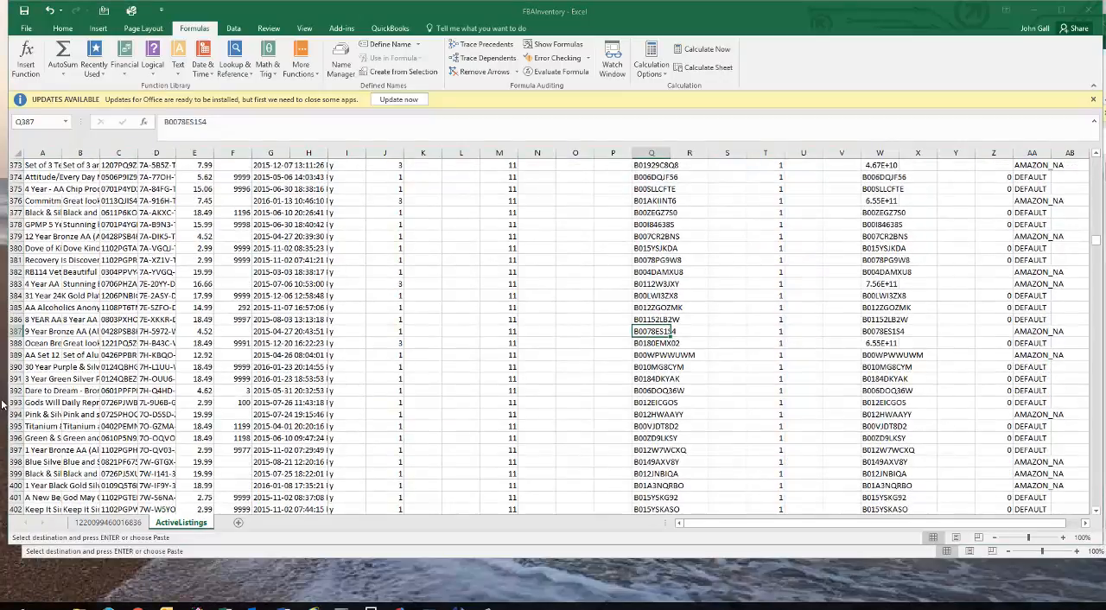
click(653, 343)
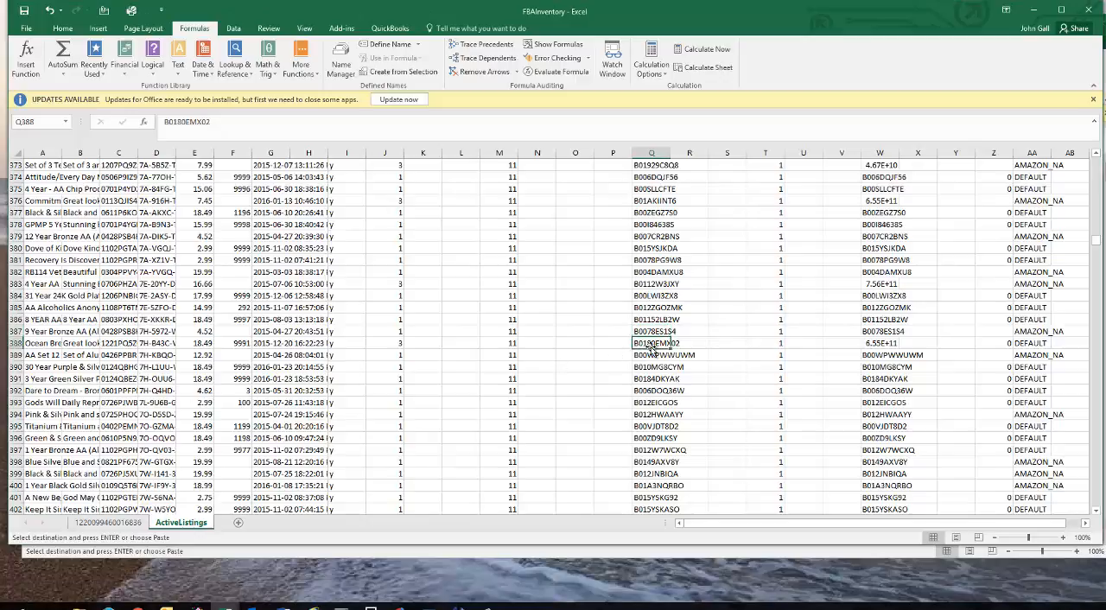
scroll(652, 347, up, 20)
scroll(652, 348, up, 20)
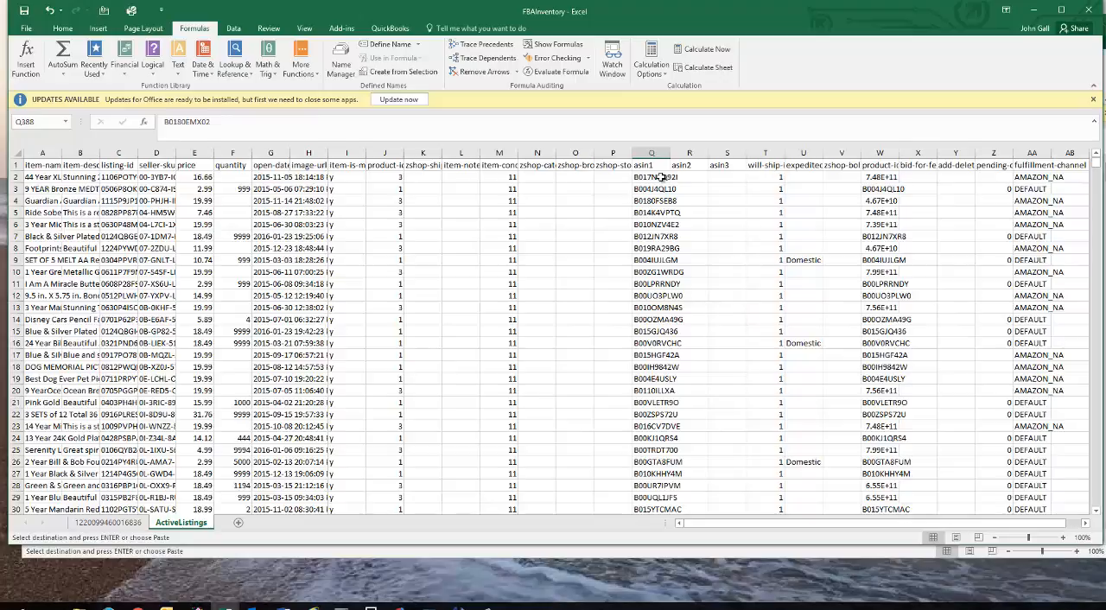
Step: Move the asin1 column of the ActiveListings sheet from column Q to column B, directly before item-description
click(108, 523)
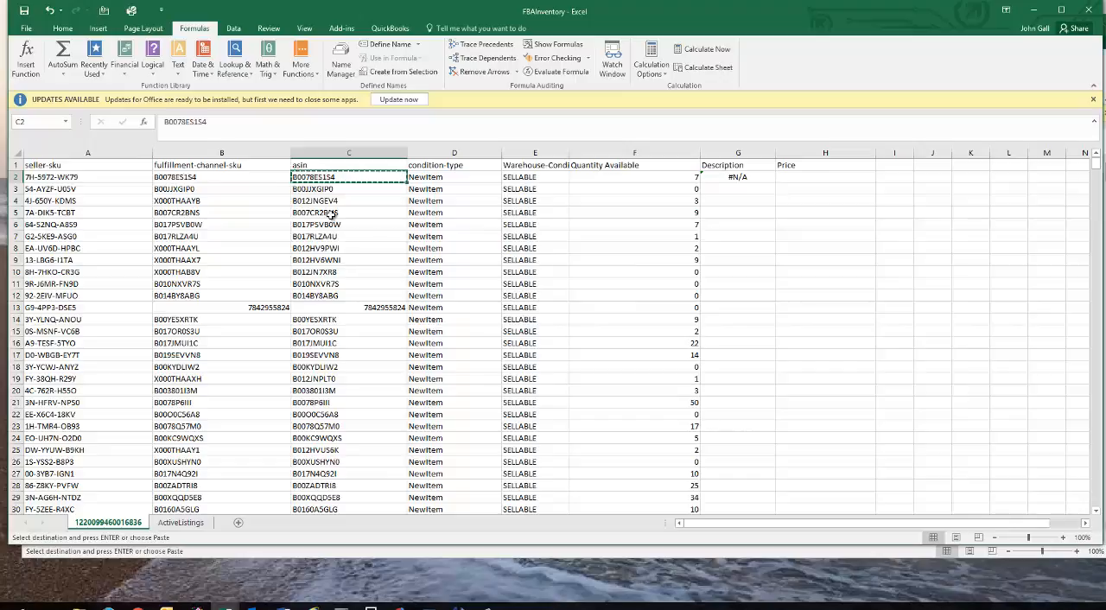
click(180, 523)
click(652, 152)
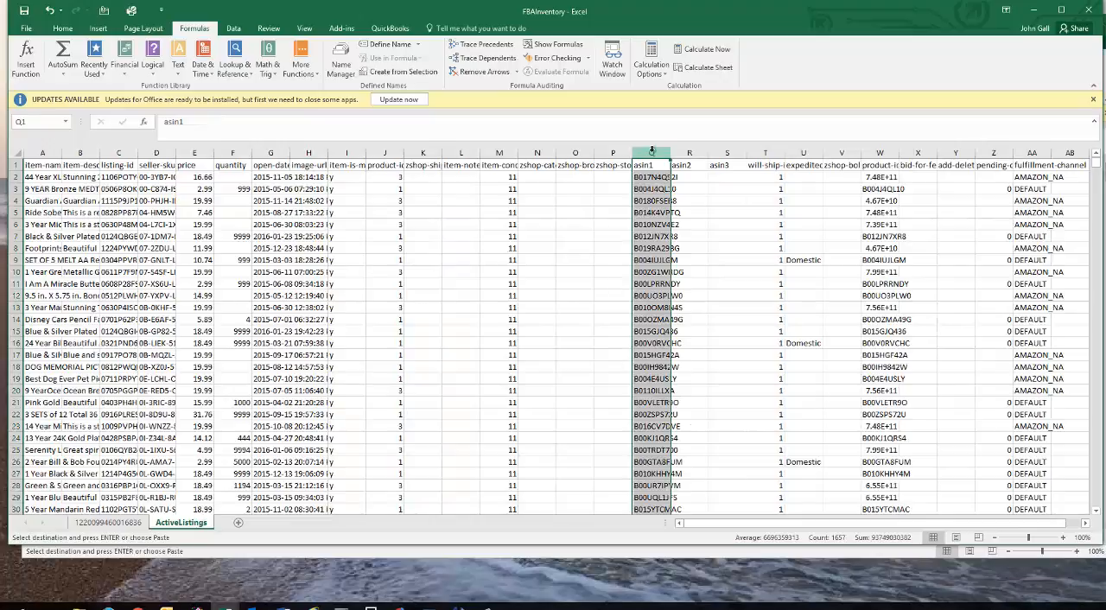
key(ctrl+c)
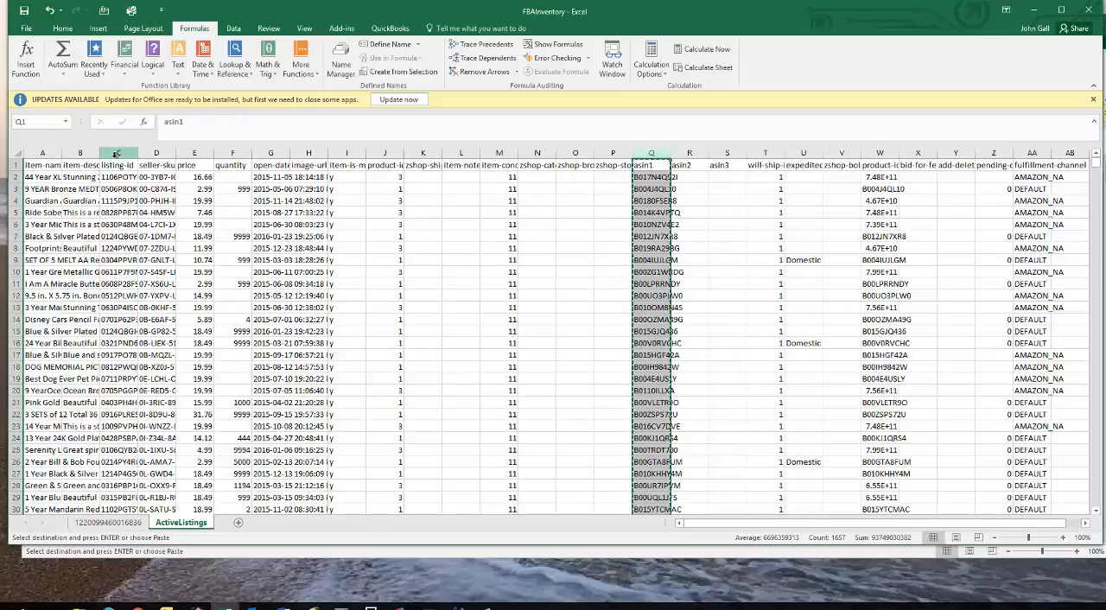
click(73, 152)
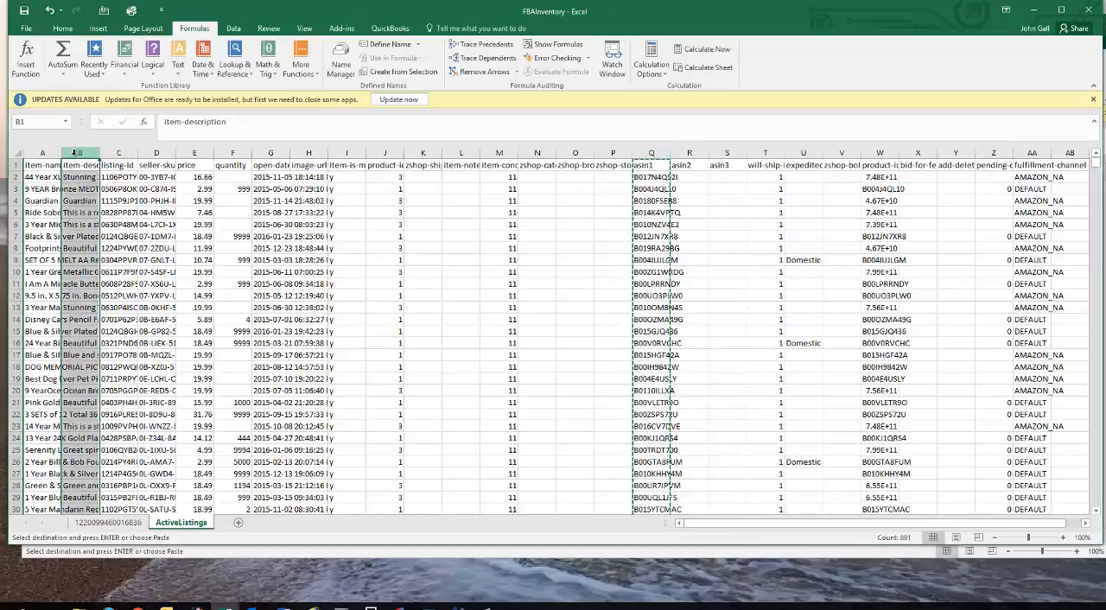
right_click(77, 153)
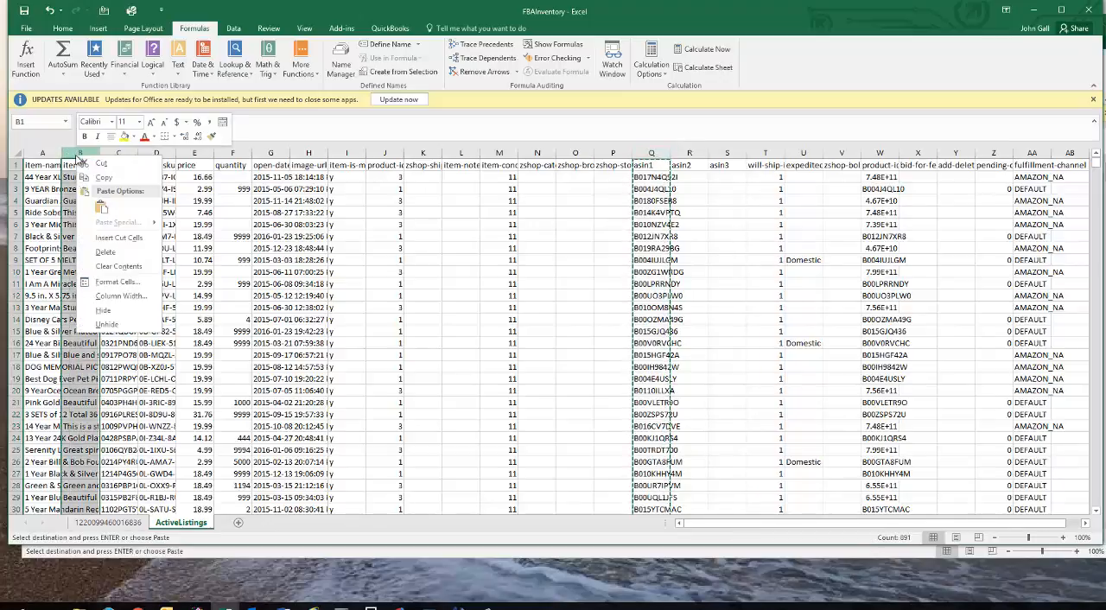
click(108, 235)
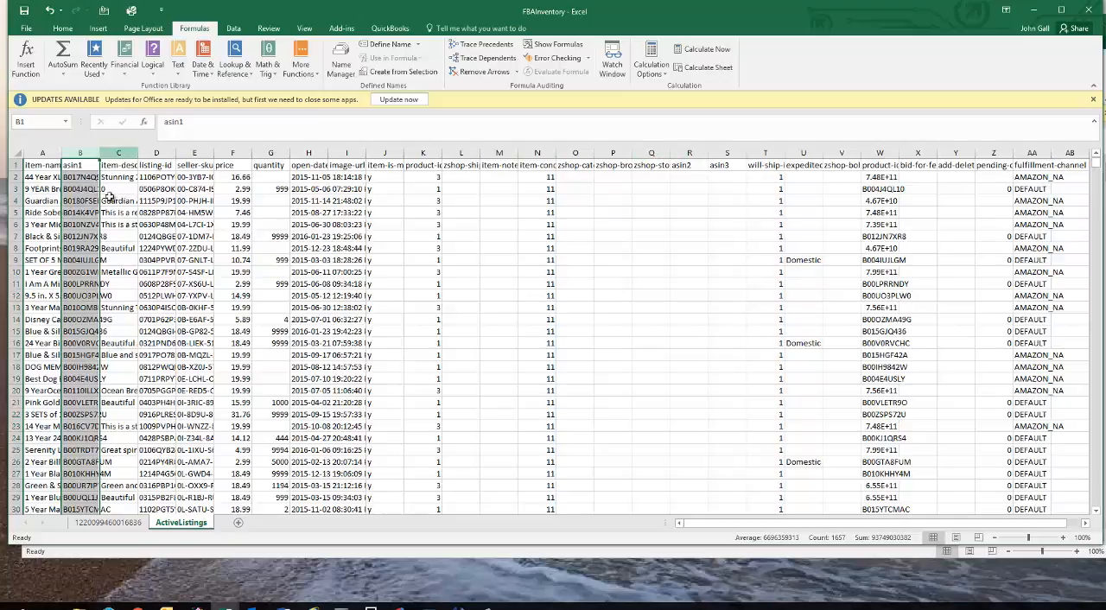
Step: Review the VLOOKUP formula in G2 and widen the item-description column on the ActiveListings sheet
click(95, 524)
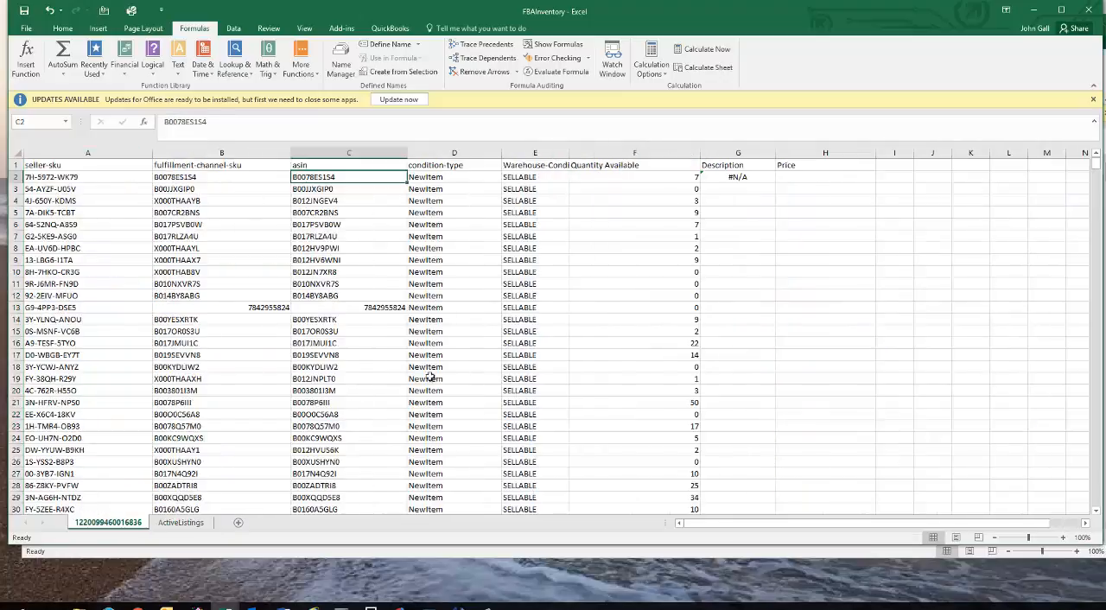
click(722, 178)
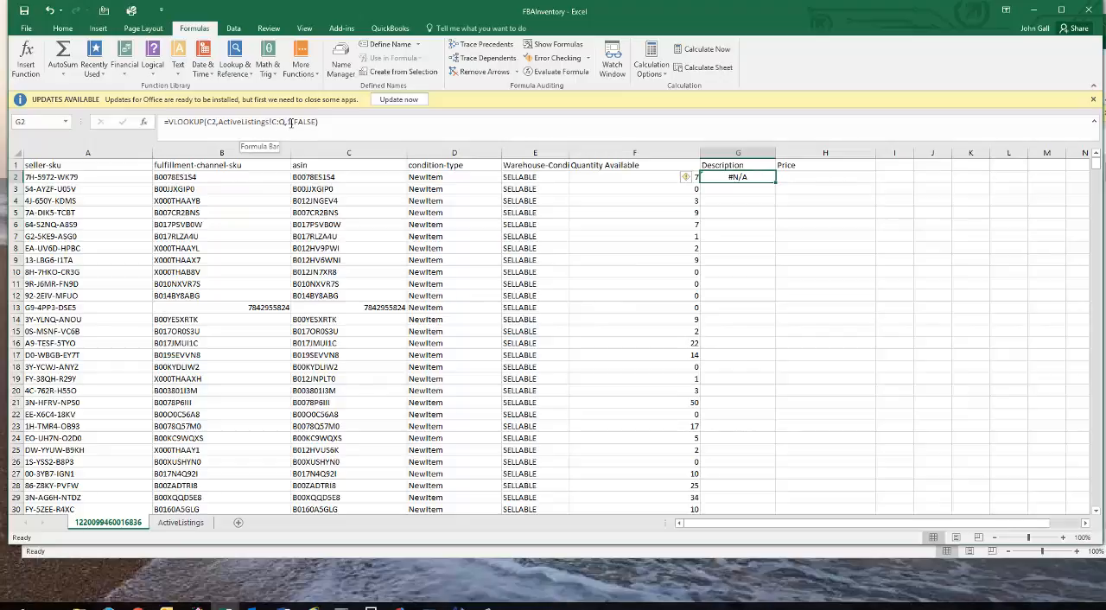
click(181, 522)
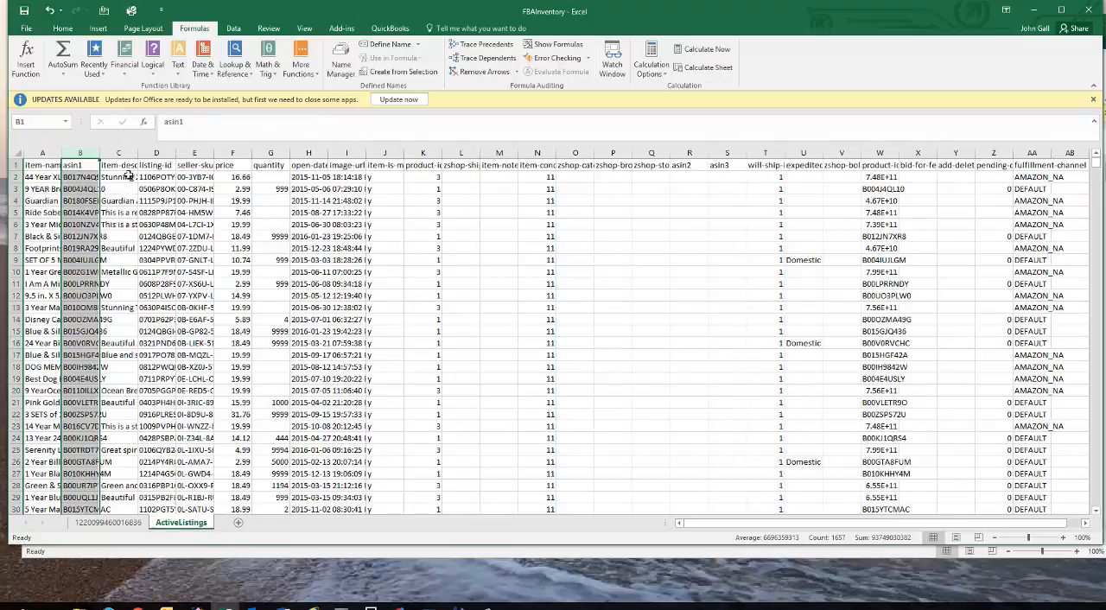
drag(139, 153, 198, 153)
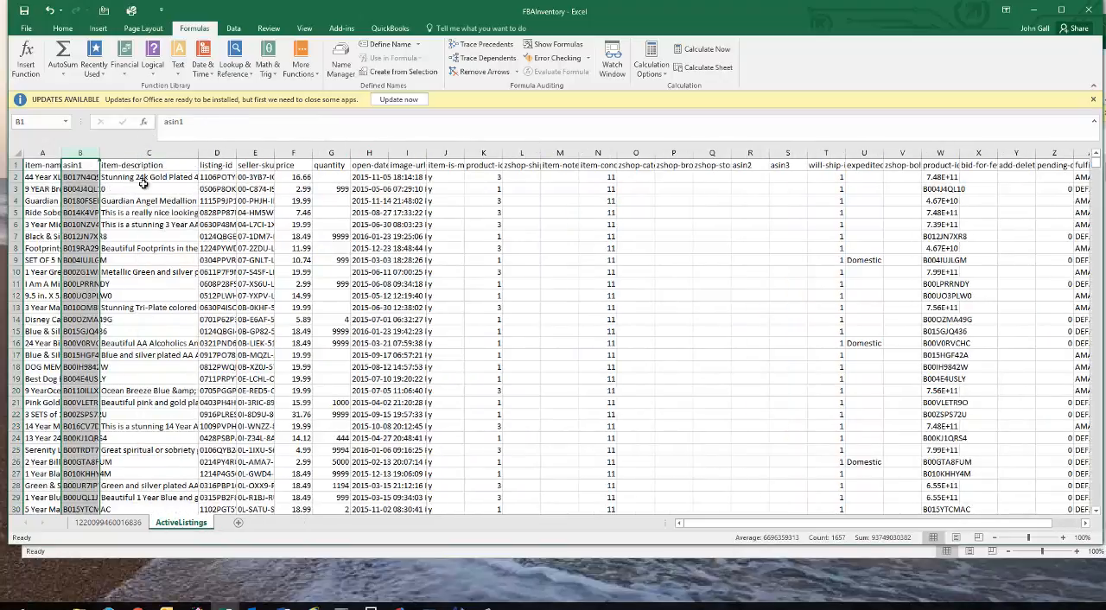
Step: Set the column index number of the VLOOKUP in G2 of the inventory sheet to 2
click(121, 525)
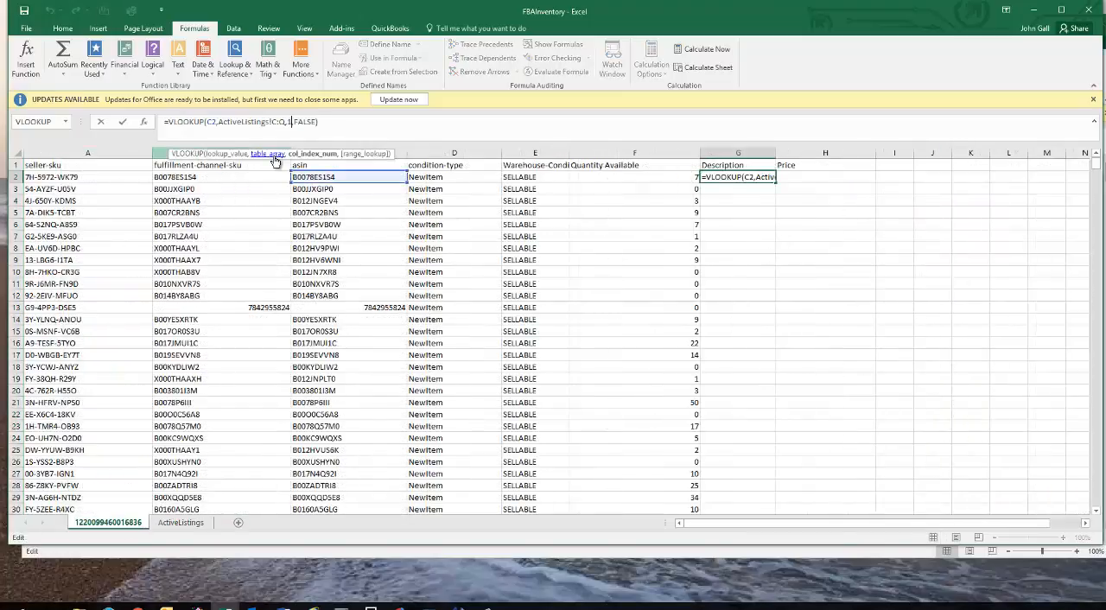
key(BackSpace)
text(2)
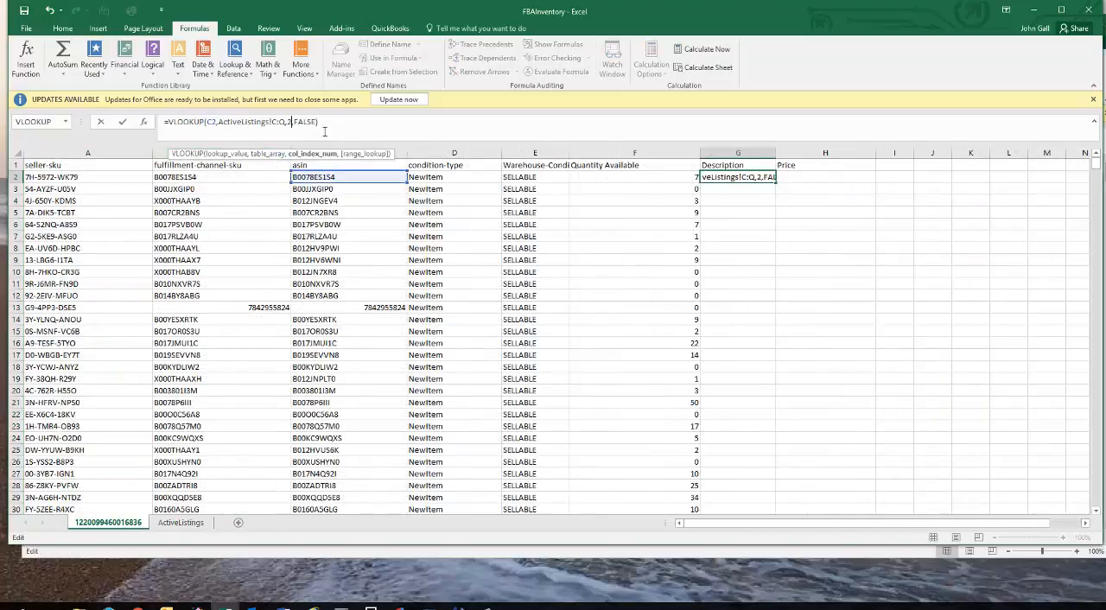
click(332, 122)
key(Return)
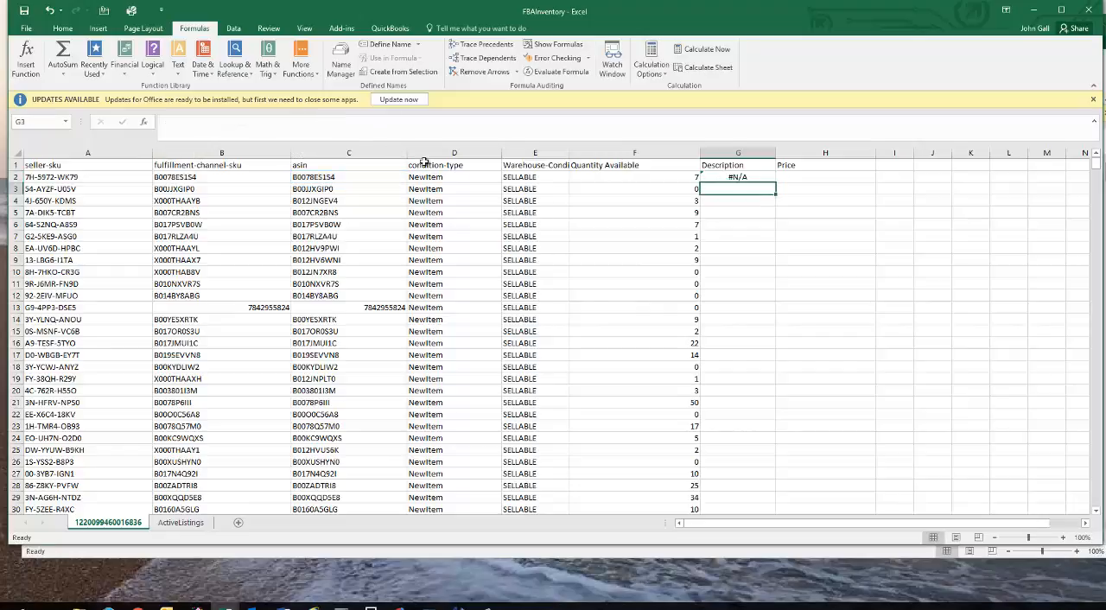
Step: Check the lookup columns on both sheets and set the table array of the VLOOKUP in G2 to ActiveListings!B:Q
click(722, 178)
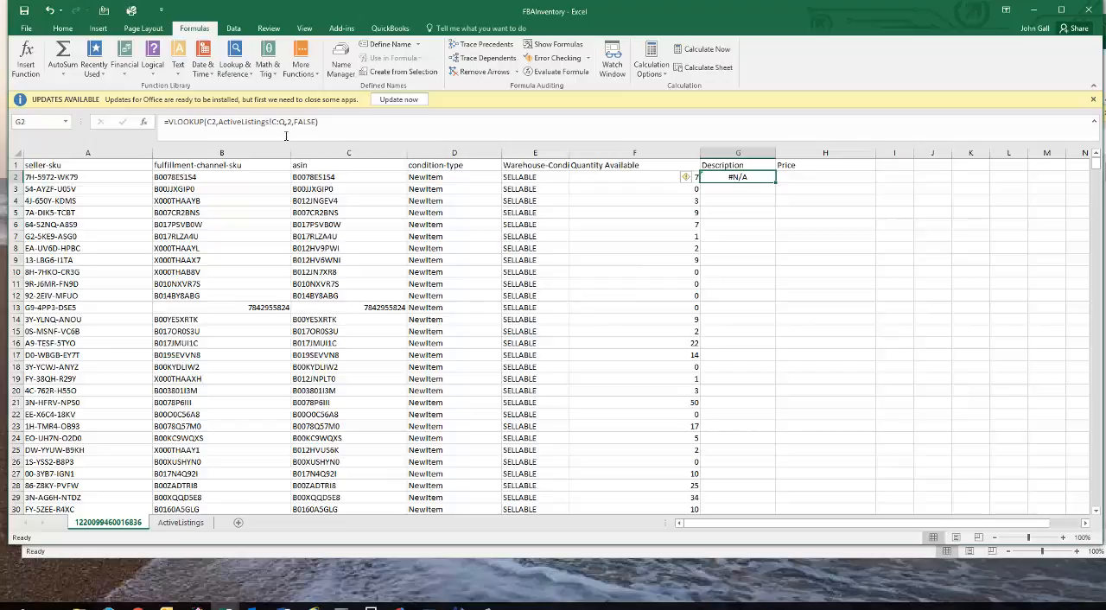
click(343, 176)
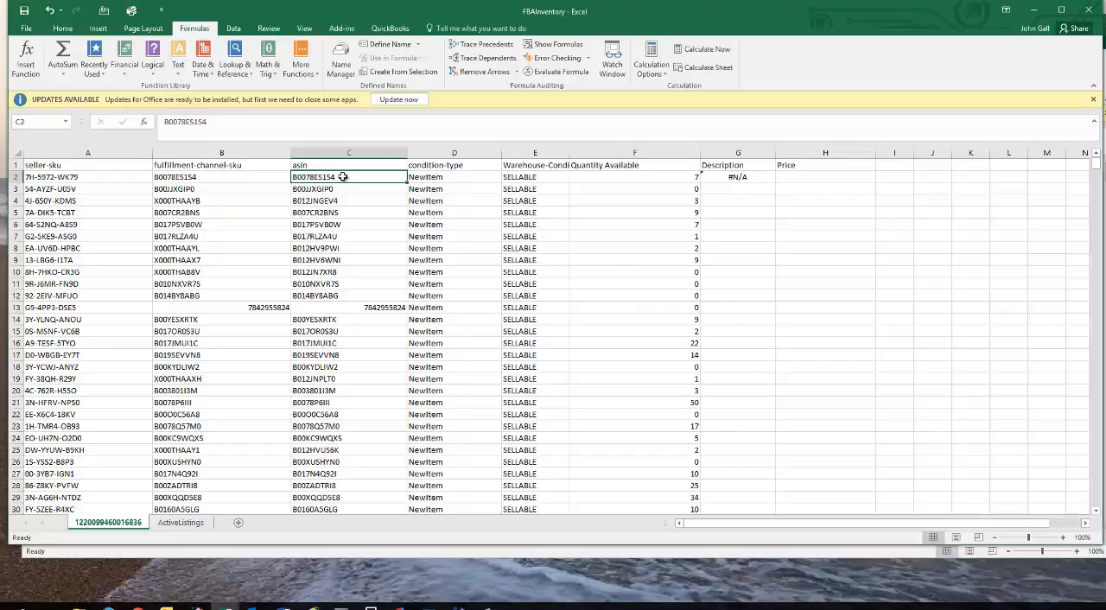
click(182, 524)
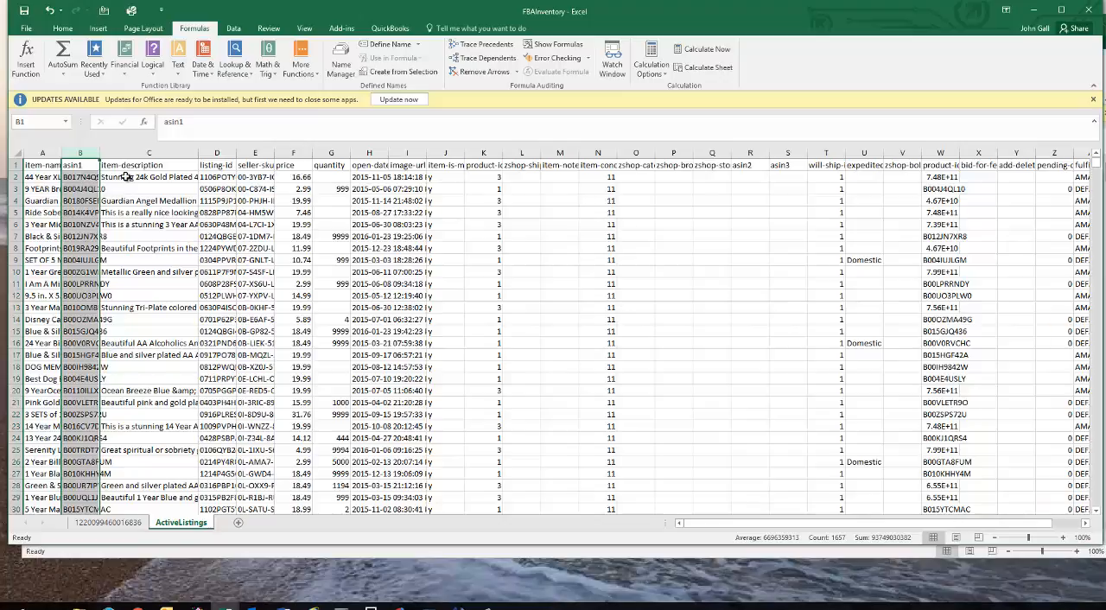
click(108, 521)
click(720, 173)
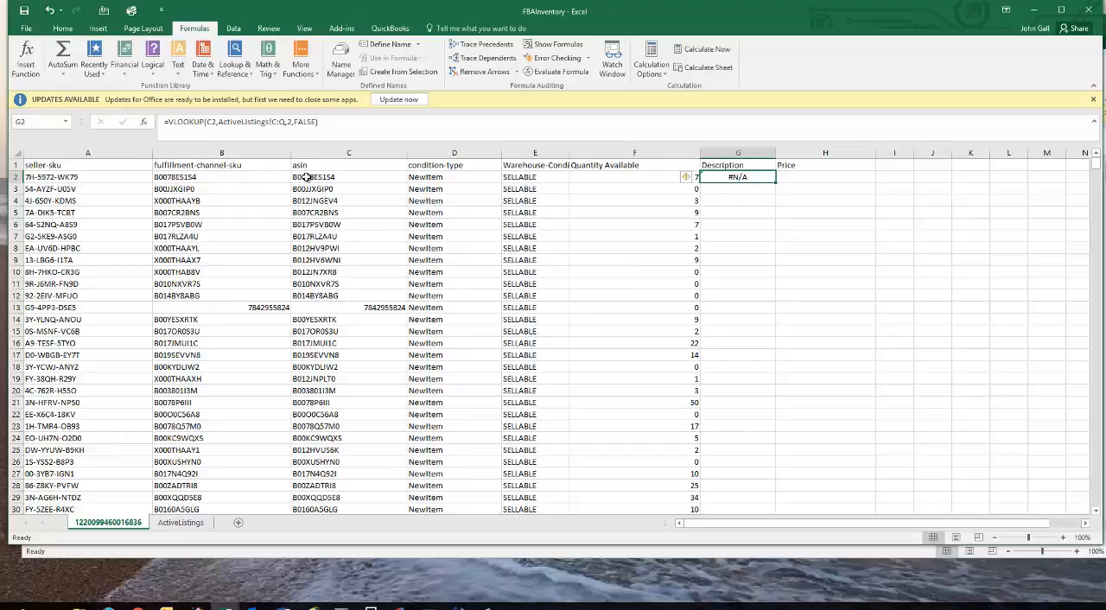
click(275, 122)
key(BackSpace)
text(B)
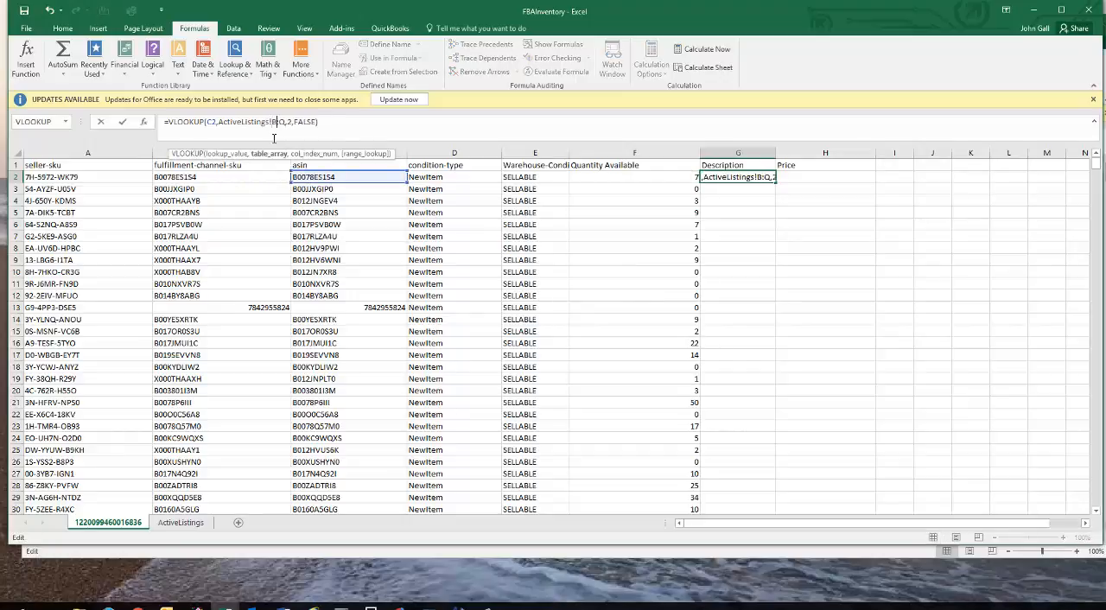
click(318, 216)
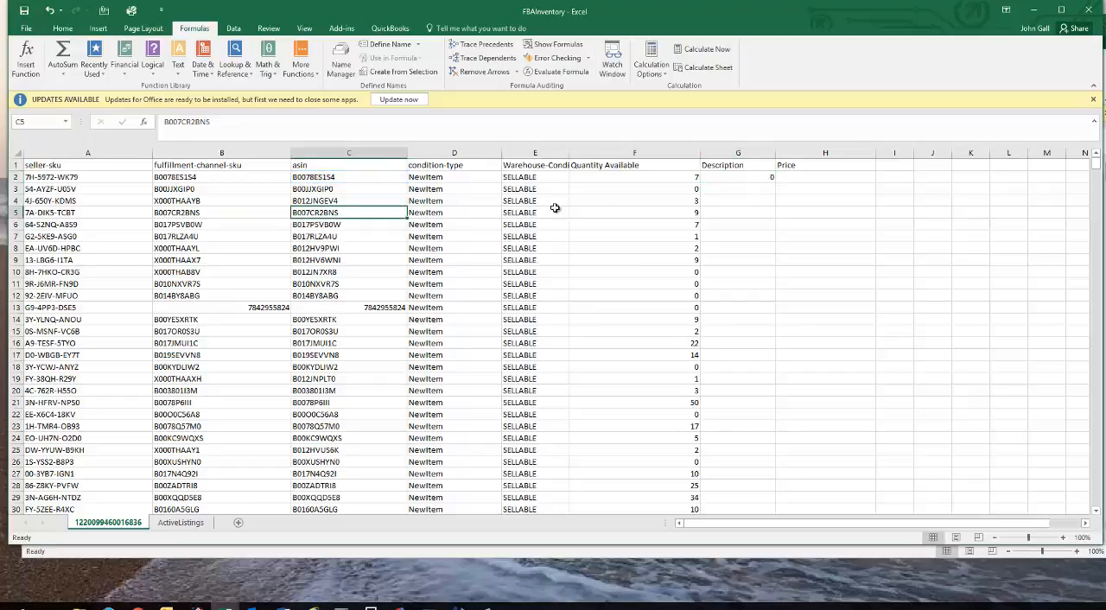
Step: Find the ASIN from C2 on the ActiveListings sheet and examine the item-description cell in its row
click(746, 176)
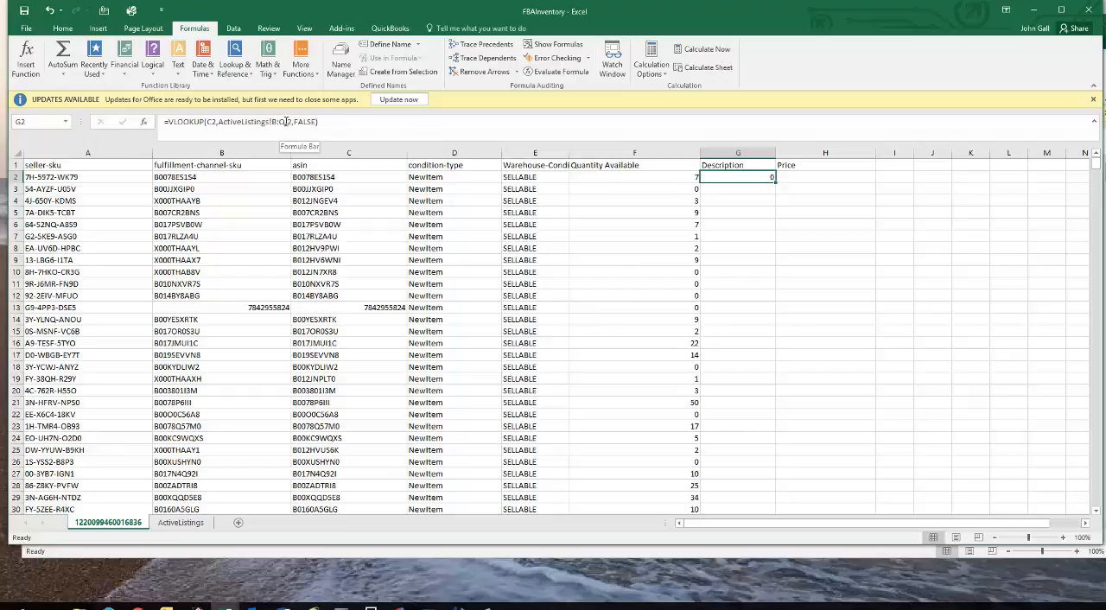
click(181, 522)
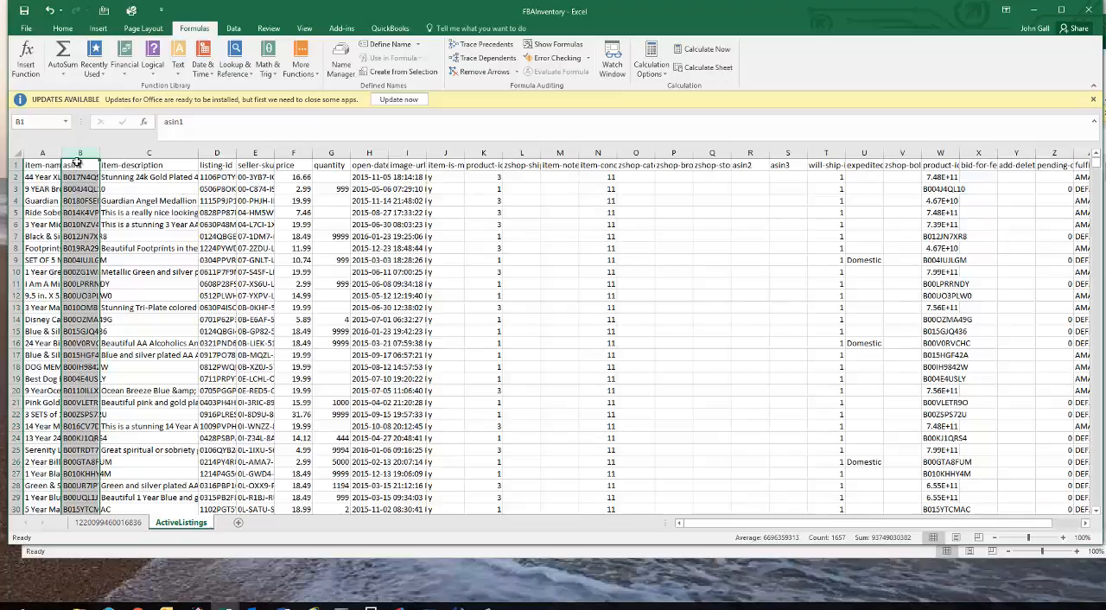
click(108, 522)
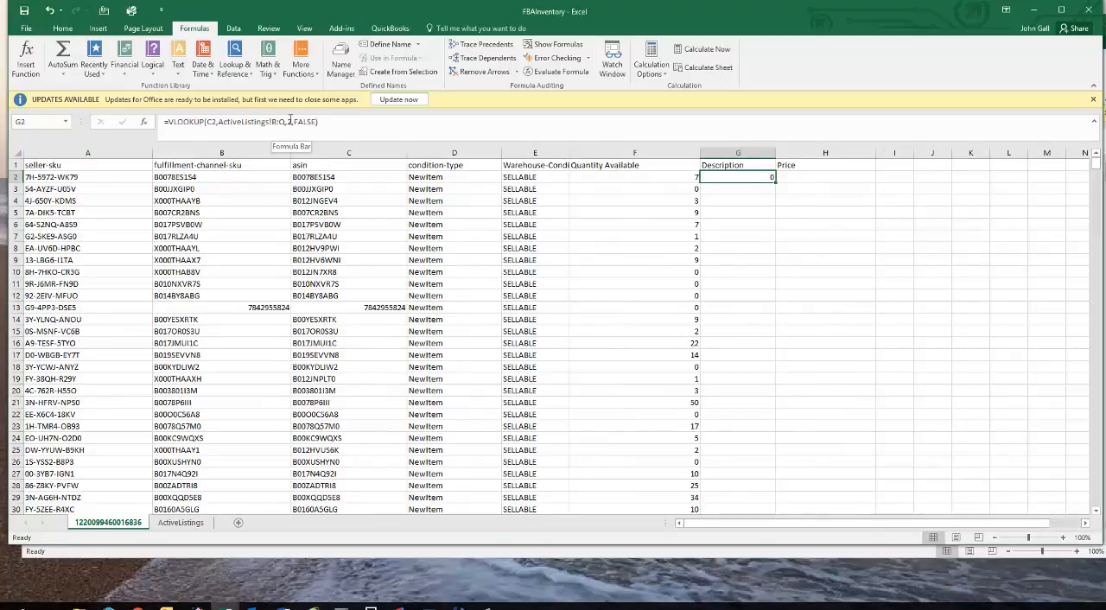
click(320, 179)
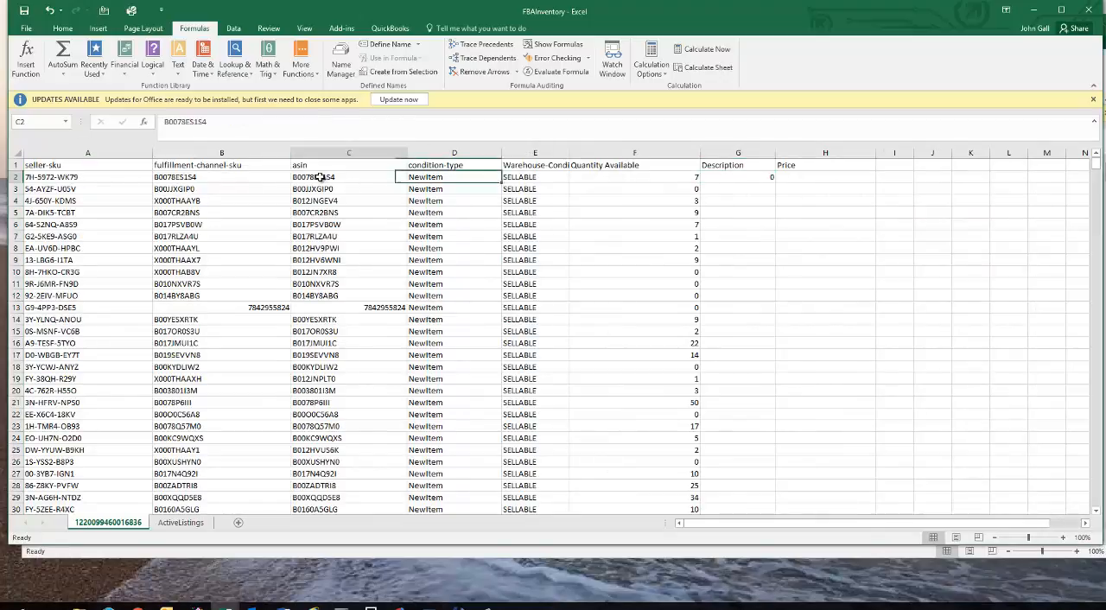
key(ctrl+c)
click(181, 521)
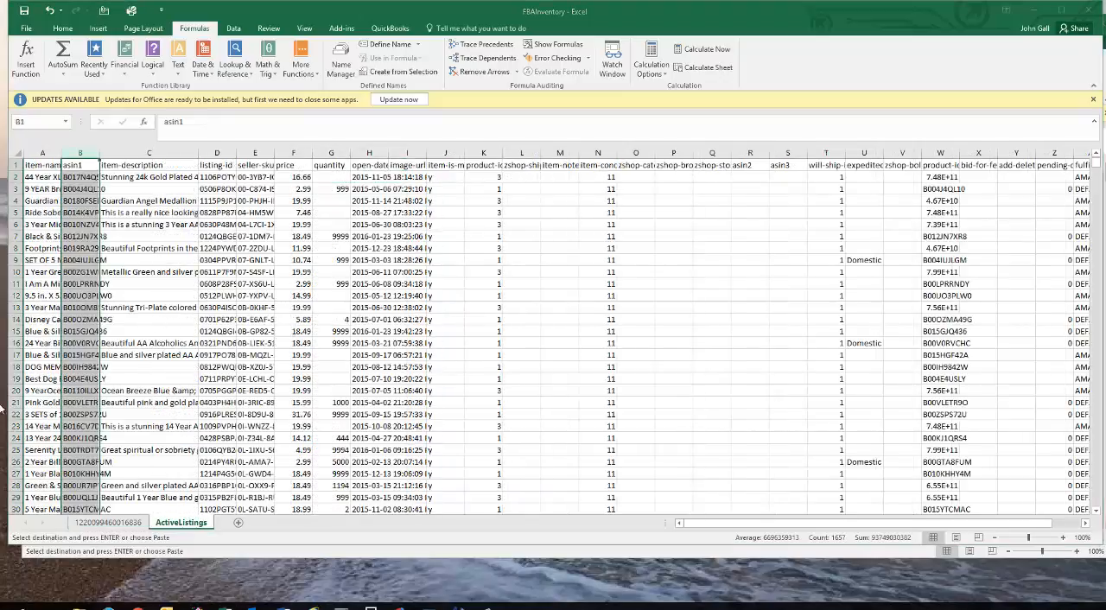
key(Return)
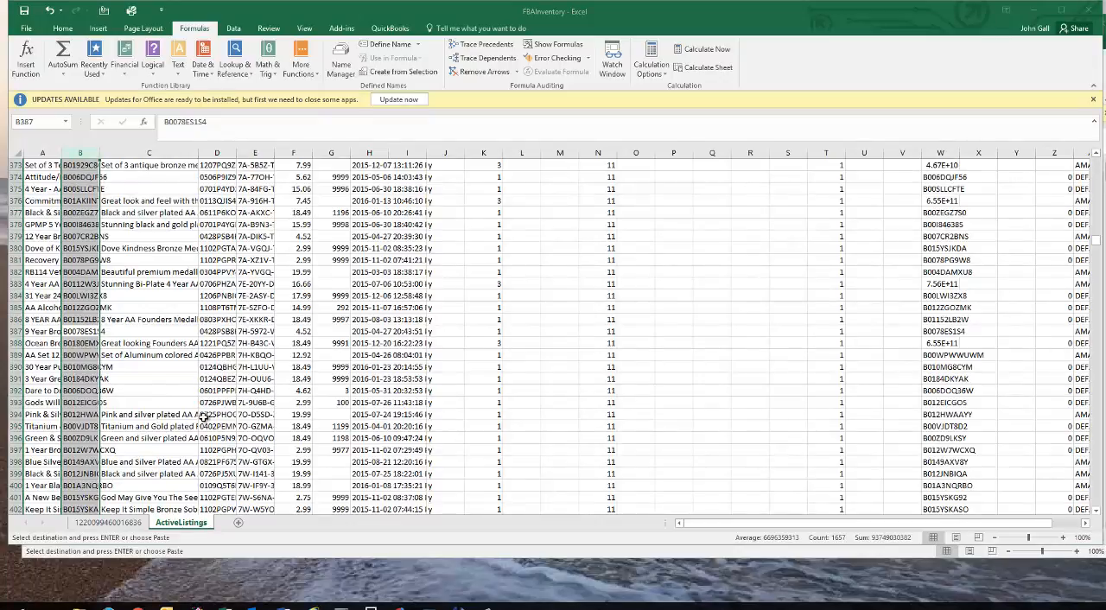
click(162, 324)
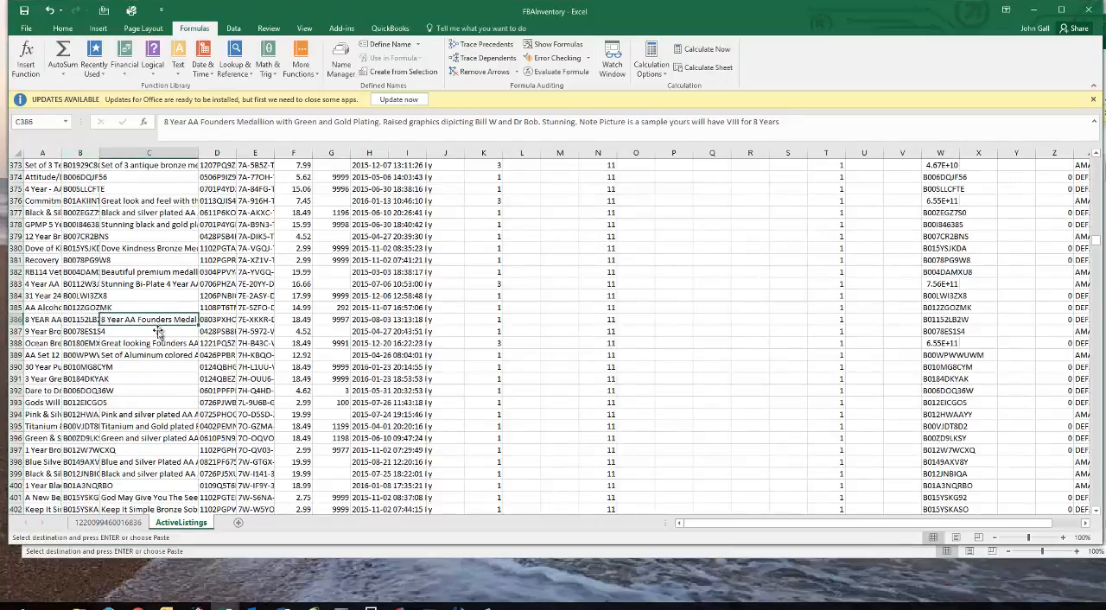
click(157, 332)
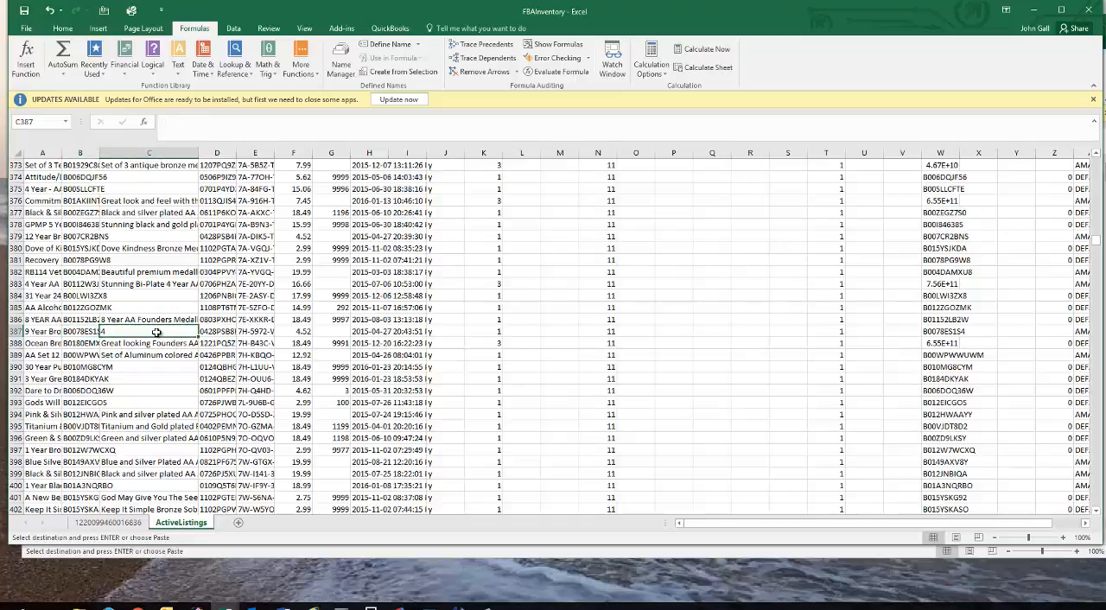
Step: Widen the item-name and asin1 columns on the ActiveListings sheet
scroll(153, 320, up, 20)
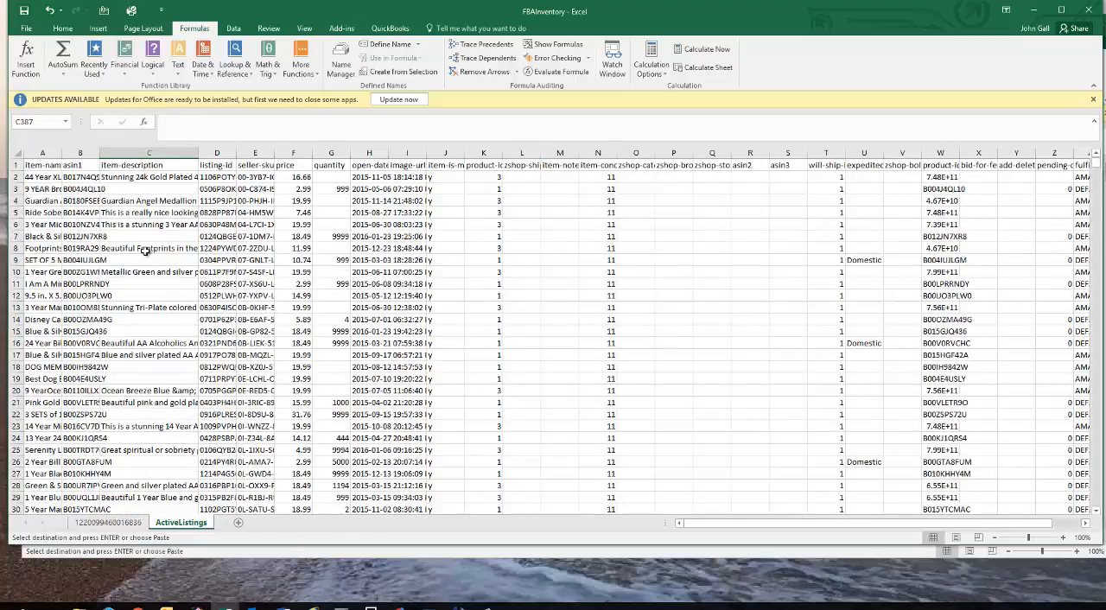
drag(100, 152, 222, 153)
drag(62, 152, 278, 153)
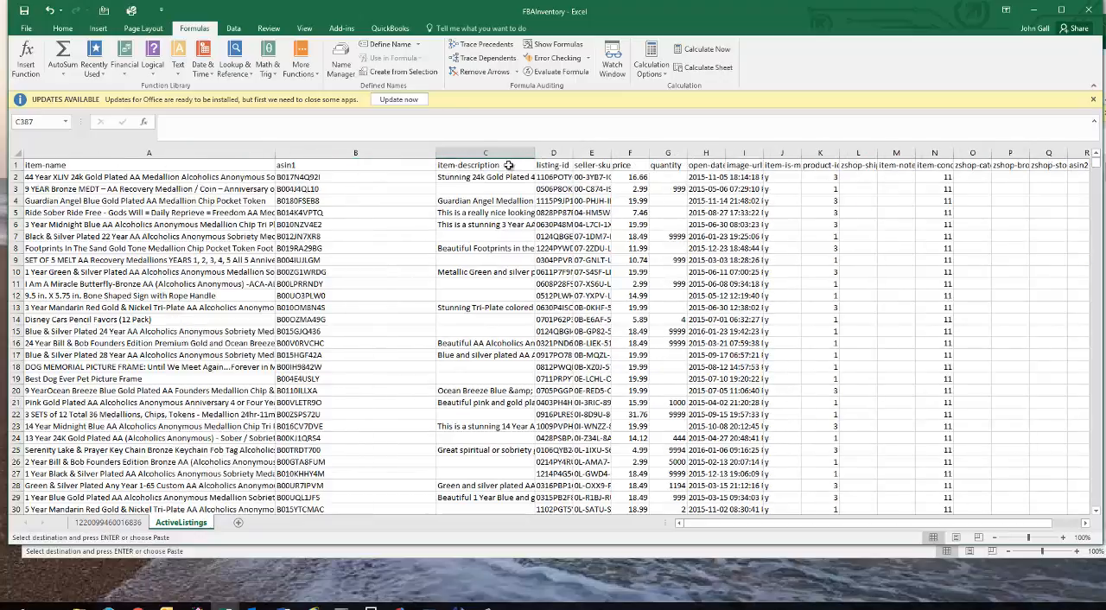
Step: Cut the item-name column and insert it between the asin1 and item-description columns
click(189, 153)
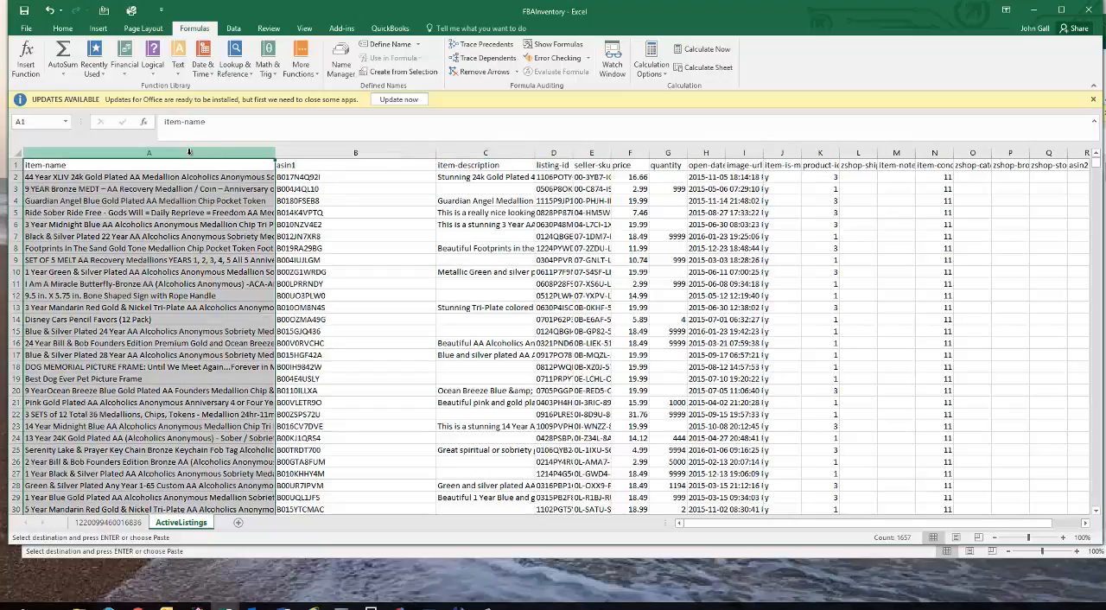
click(467, 153)
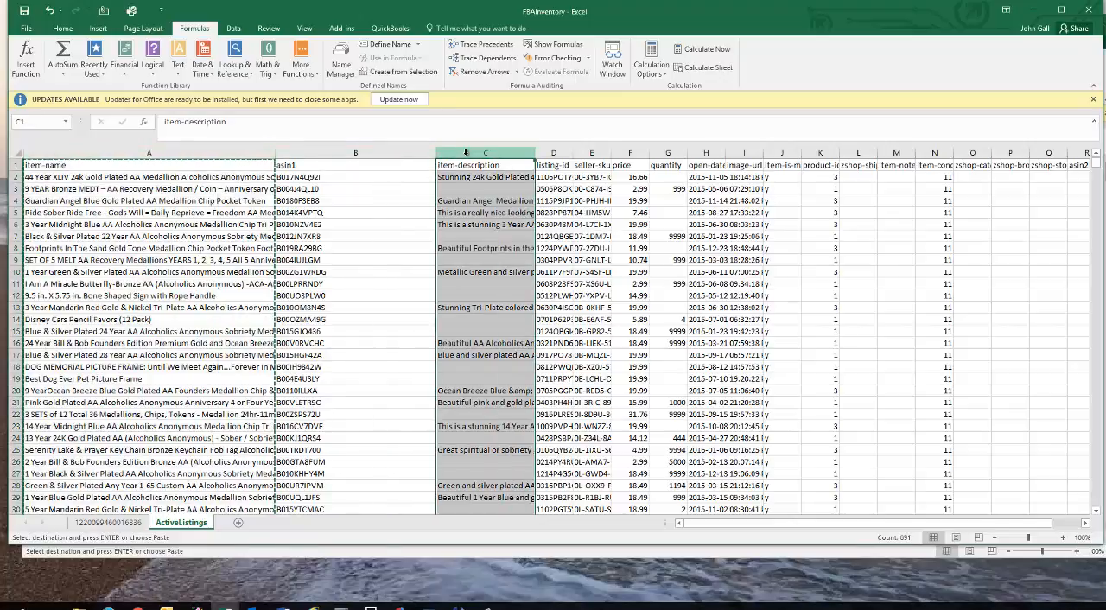
right_click(467, 157)
click(507, 237)
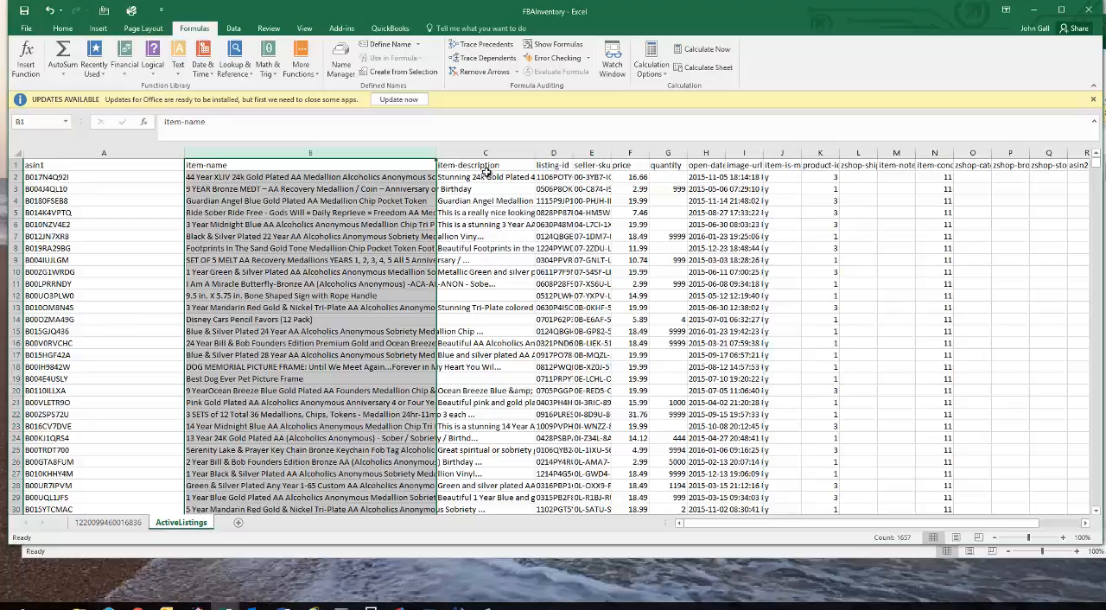
Step: Compare the item-name and item-description columns, and widen the item-name column to fit its longer titles
click(276, 179)
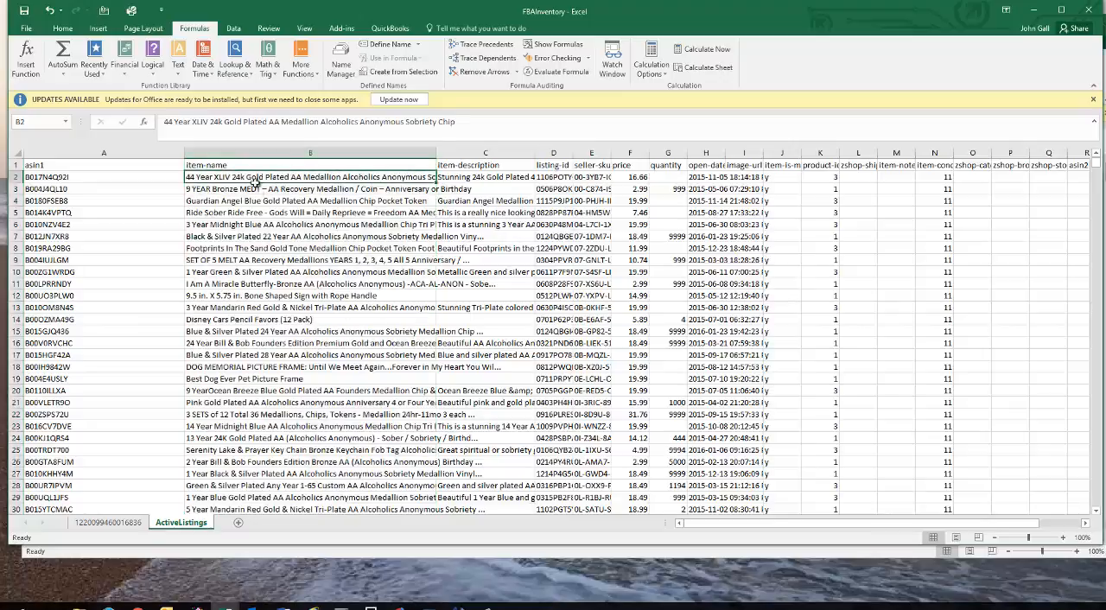
click(257, 164)
click(479, 166)
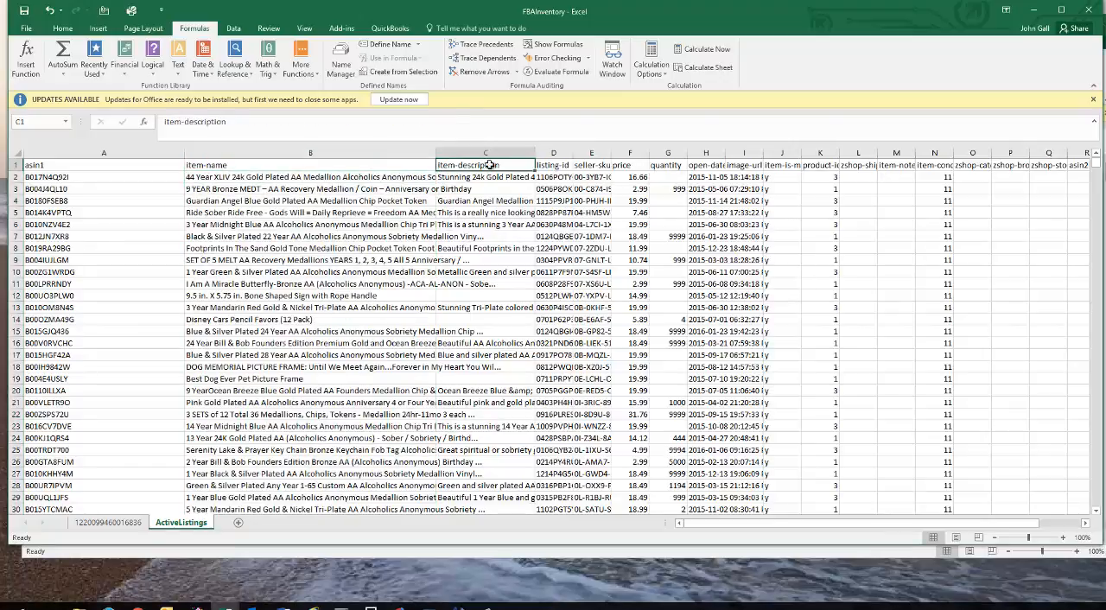
click(302, 177)
click(338, 162)
click(325, 179)
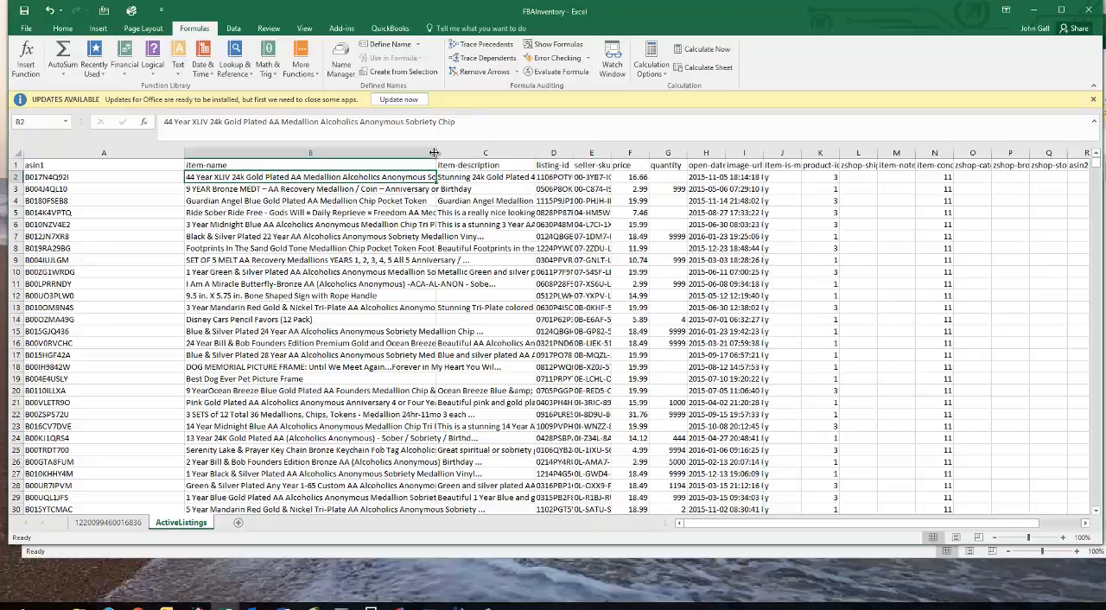
drag(433, 153, 570, 154)
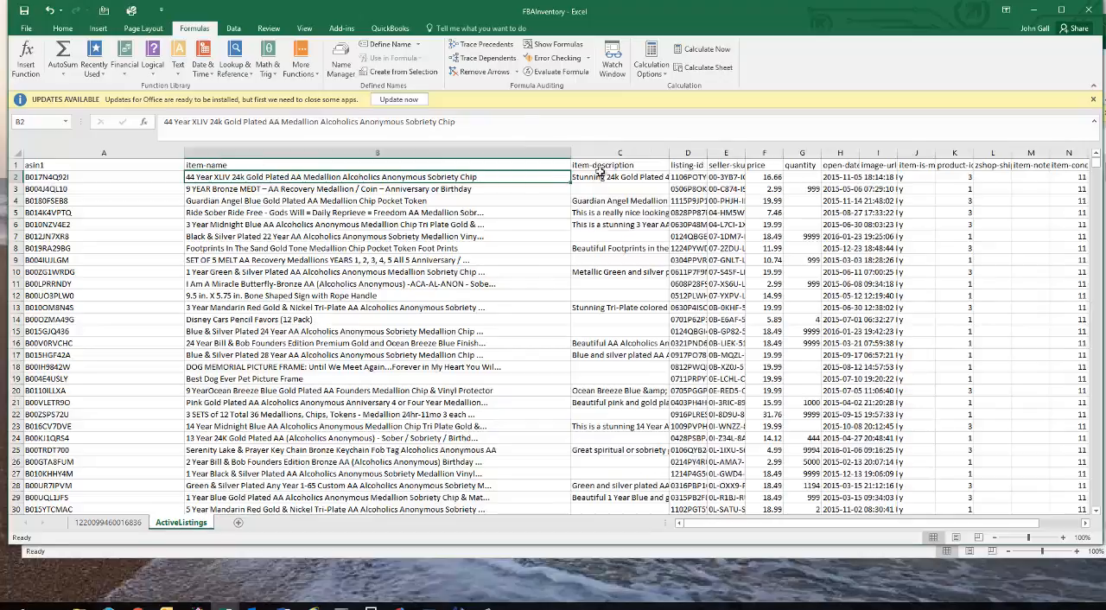
Step: Check the item-name and item-description headings and the first listing's ASIN and item name
click(605, 169)
click(432, 165)
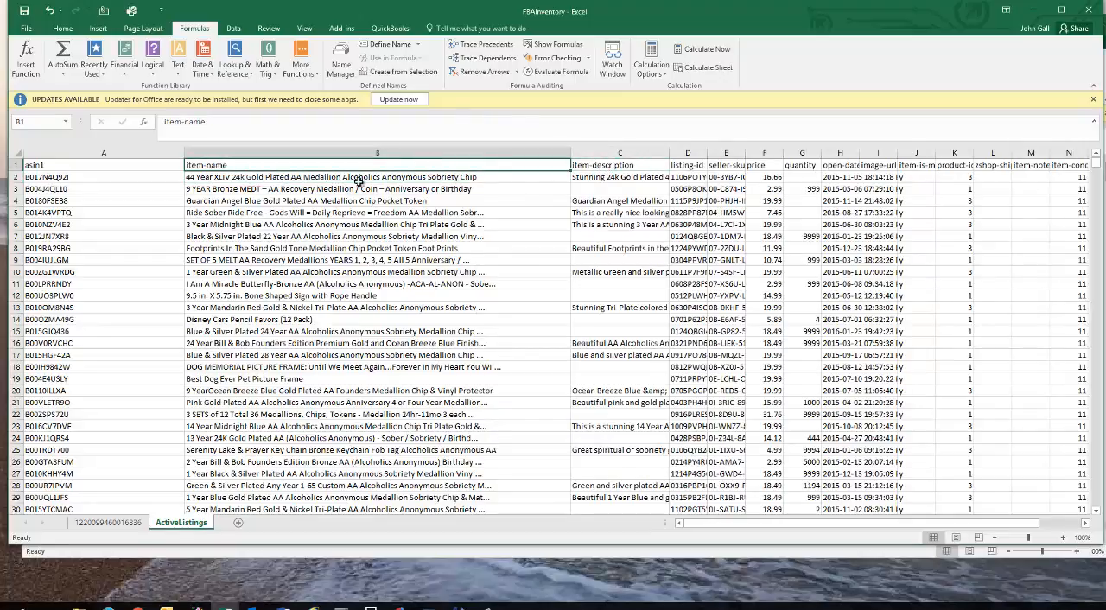
click(354, 177)
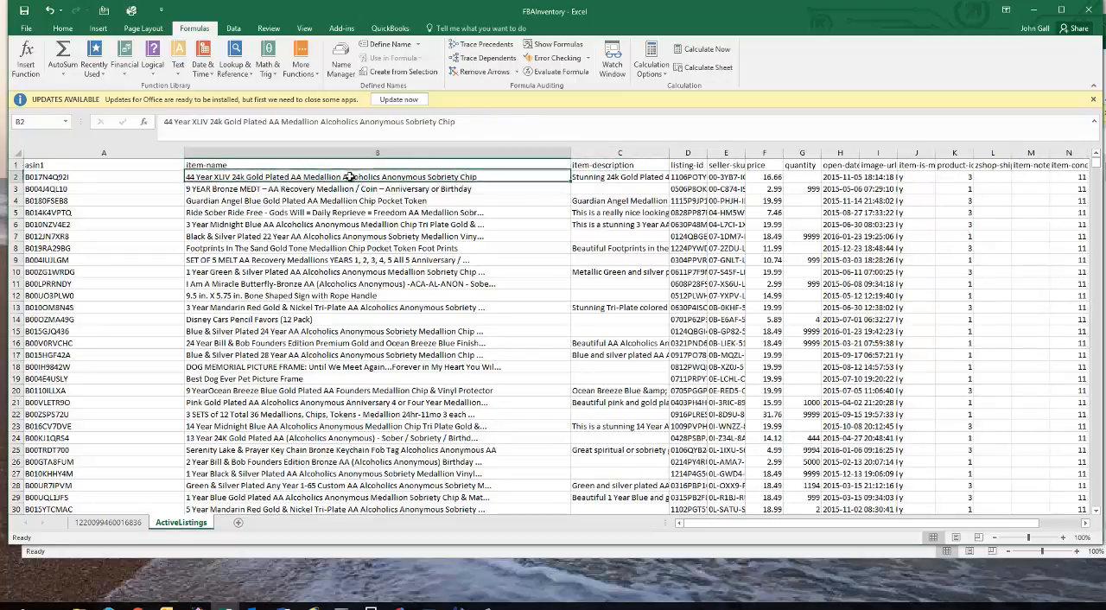
click(75, 177)
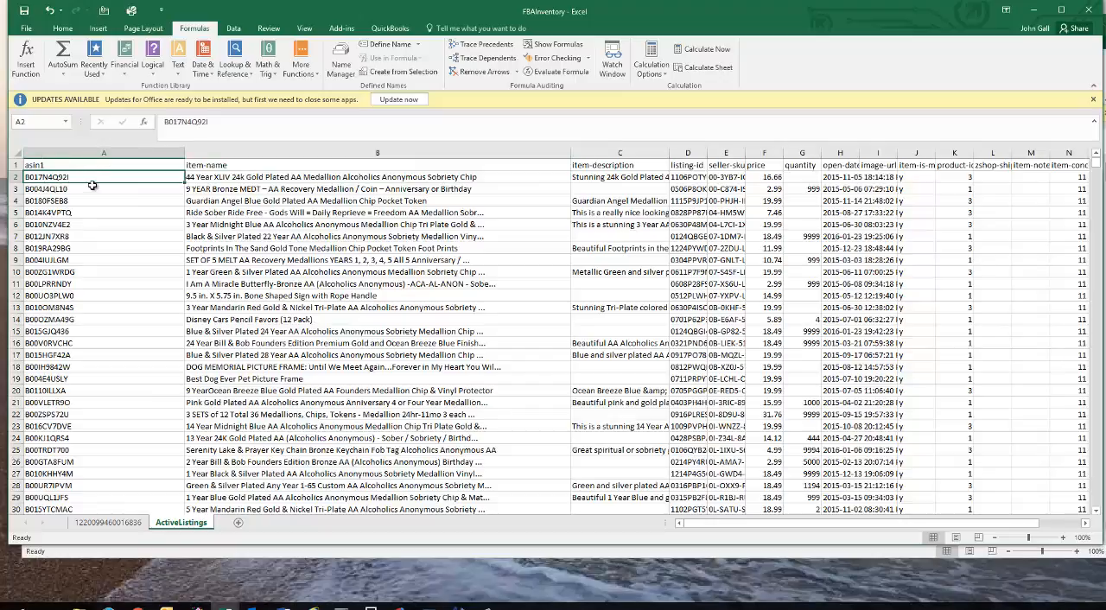
click(256, 177)
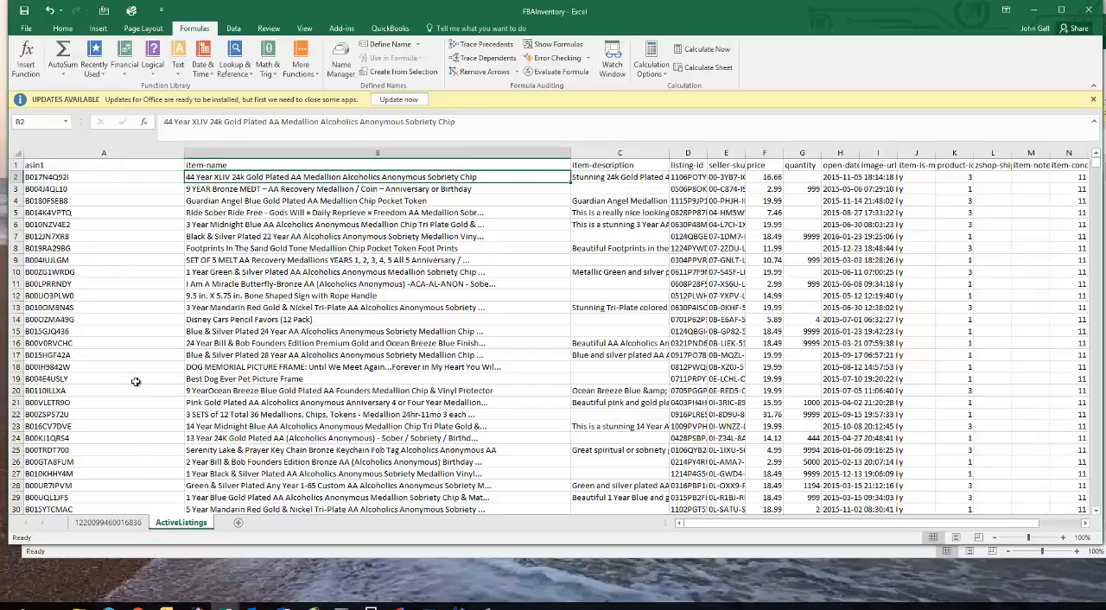
Step: Review the VLOOKUP formula in G2 of the inventory sheet and its lookup value in C2
click(92, 521)
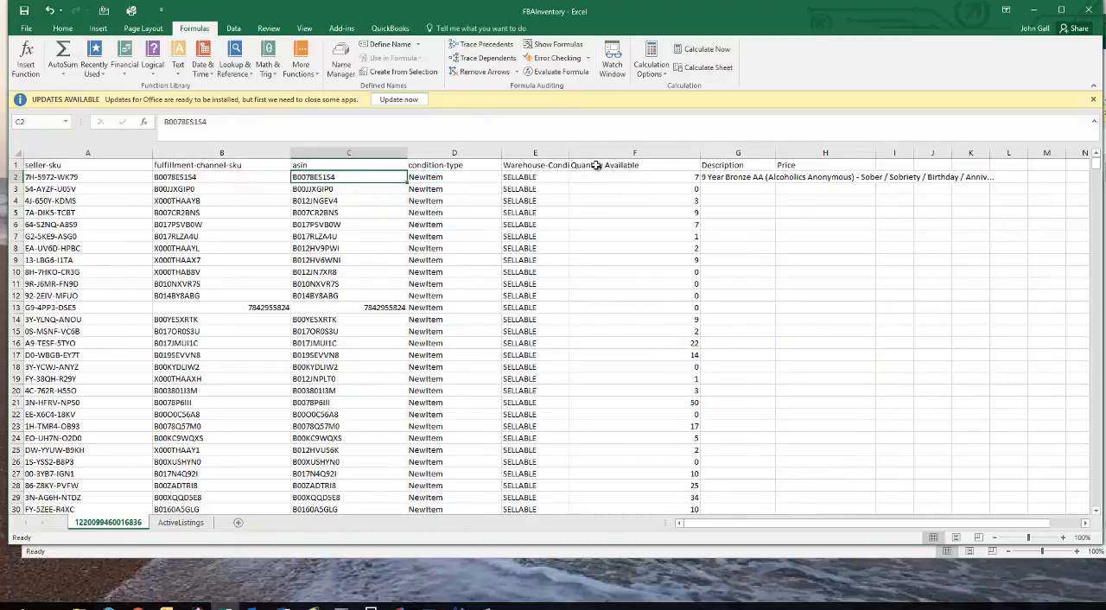
click(689, 180)
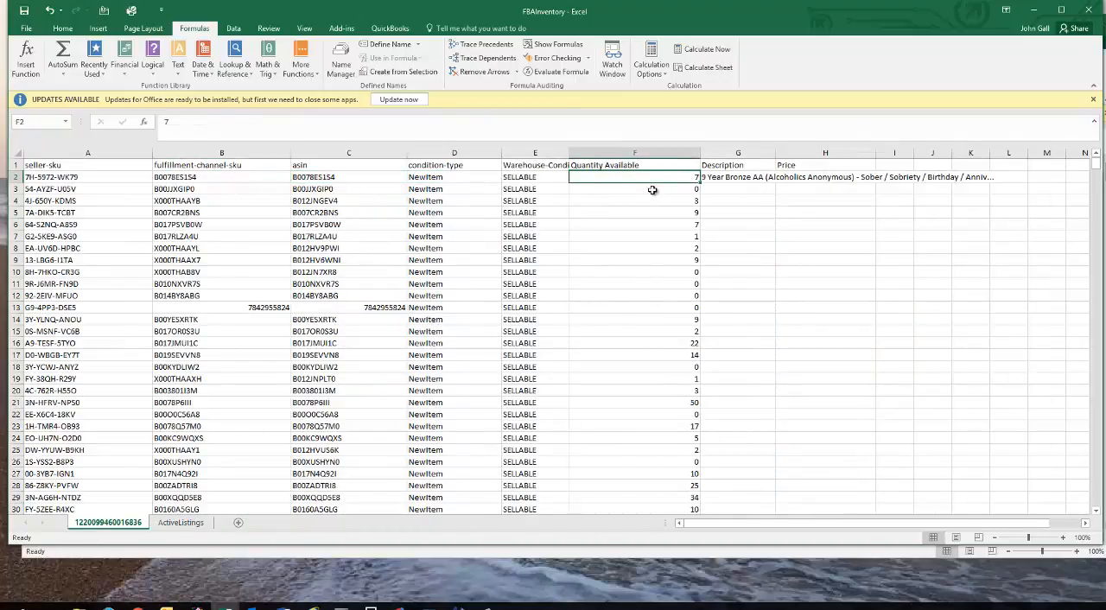
key(Right)
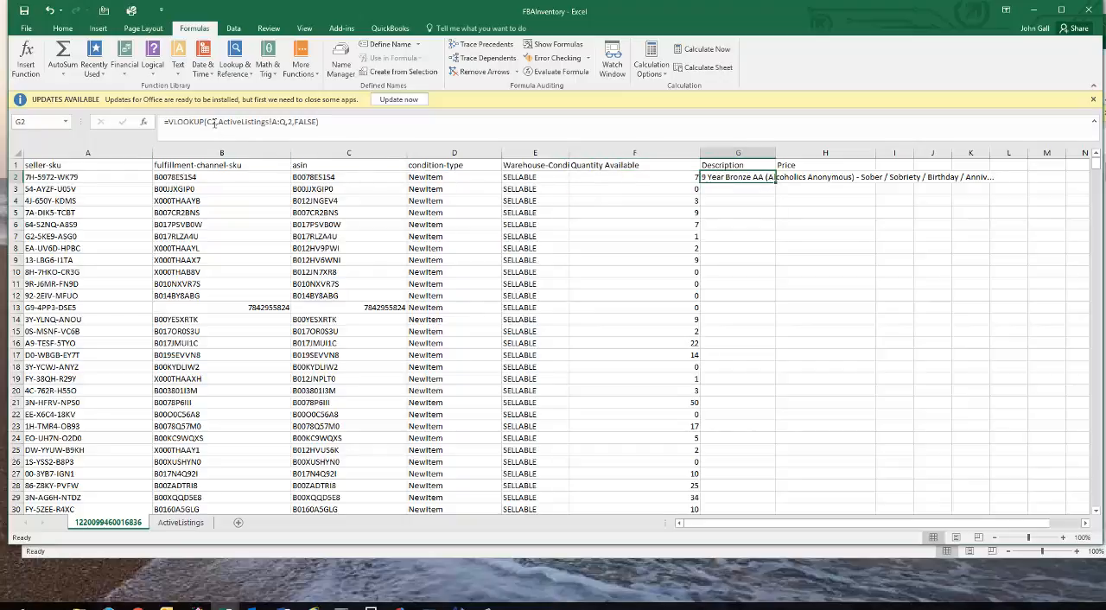
click(291, 121)
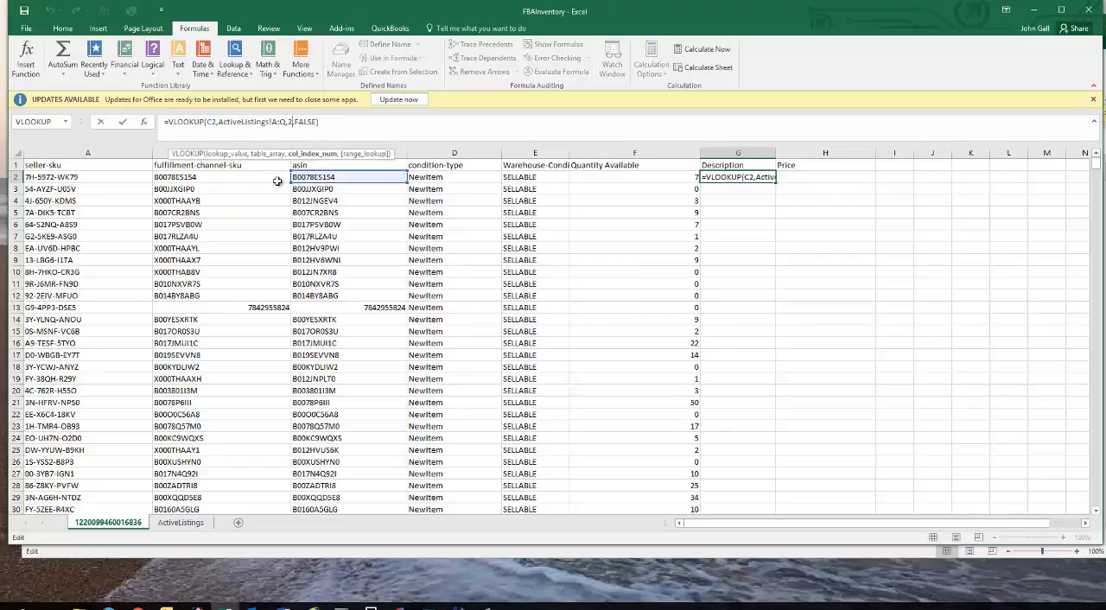
drag(600, 189, 639, 198)
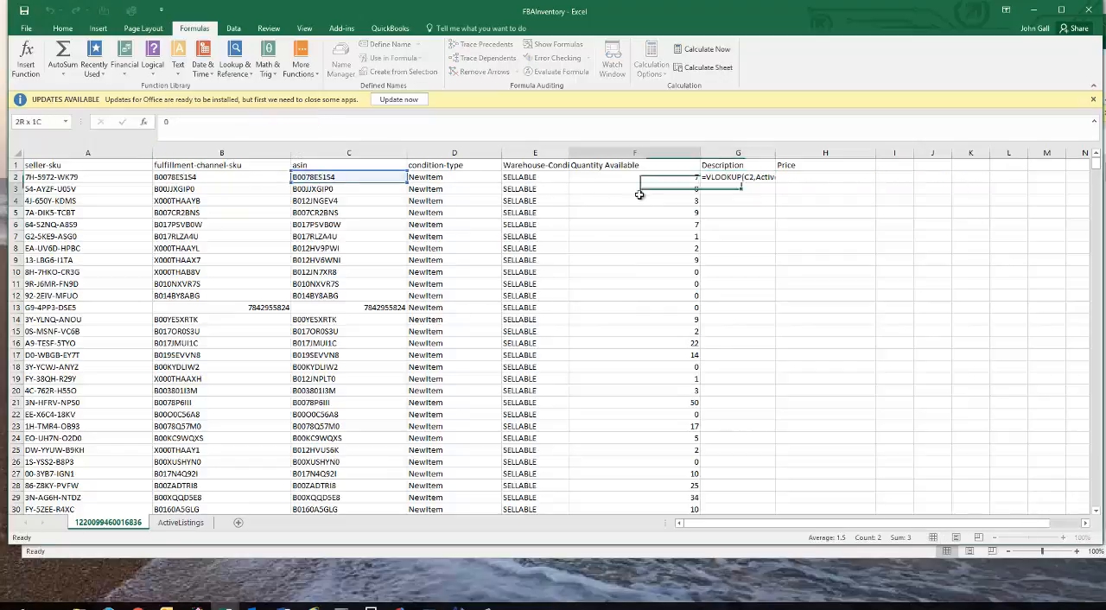
click(743, 177)
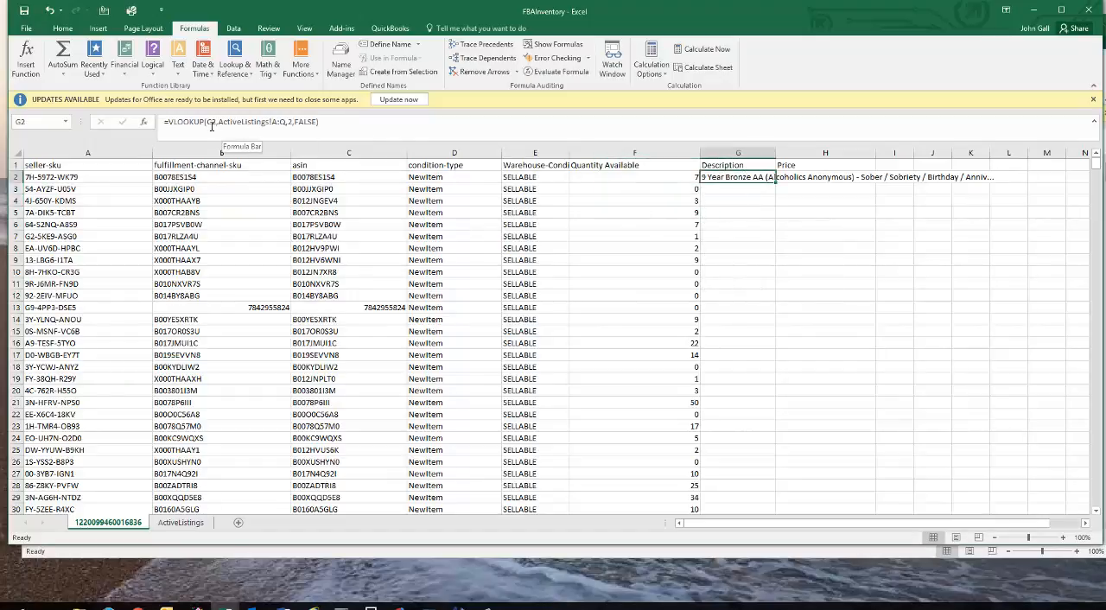
click(325, 176)
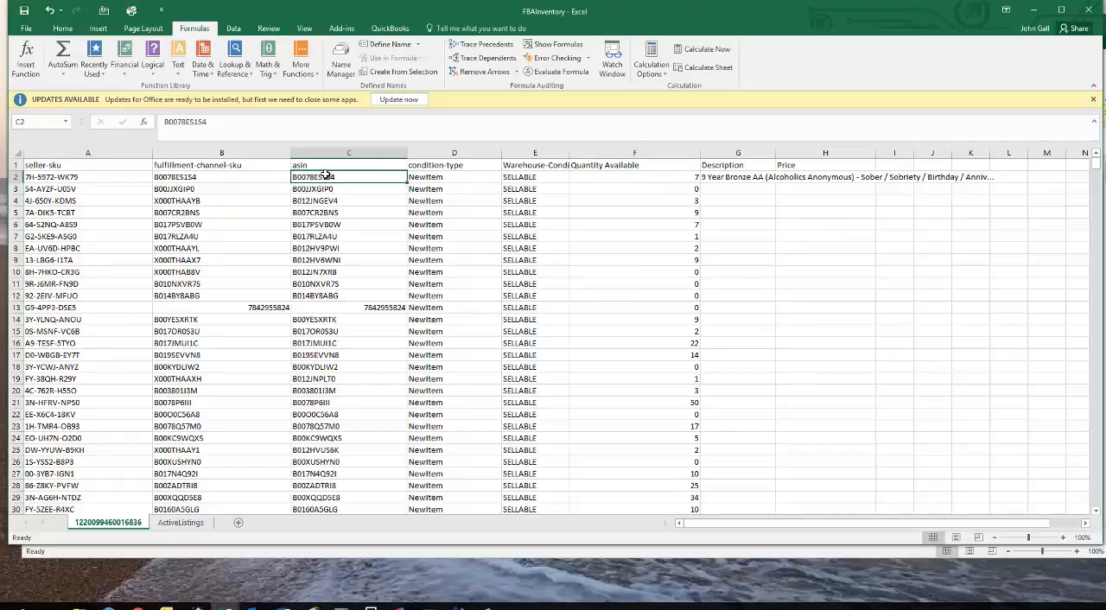
click(715, 178)
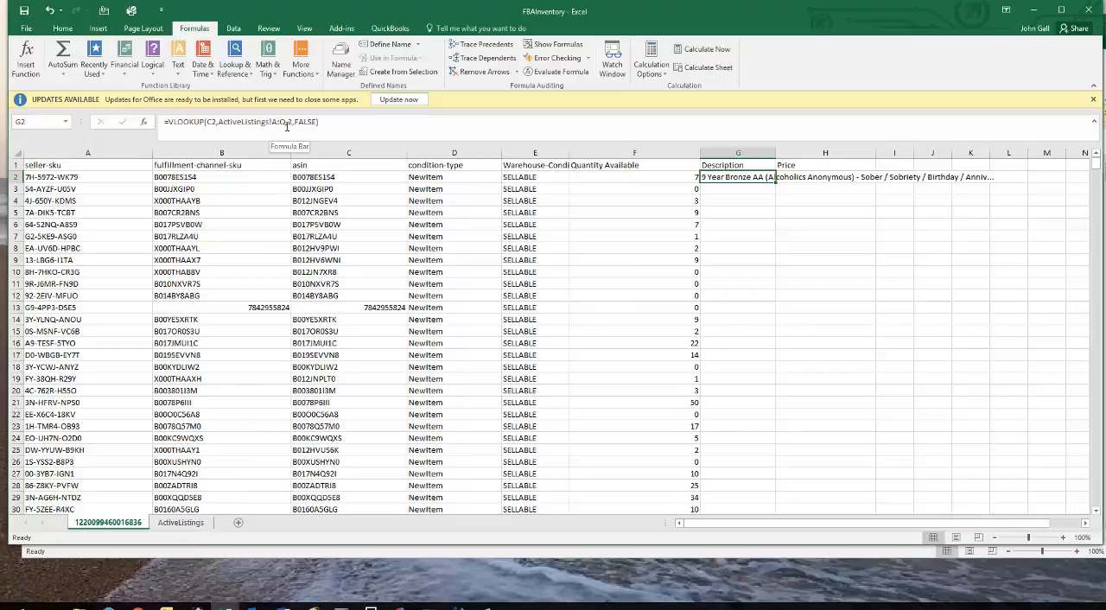
Step: Check the asin1 and item-name columns on ActiveListings against the column index used by the VLOOKUP in G2
click(177, 524)
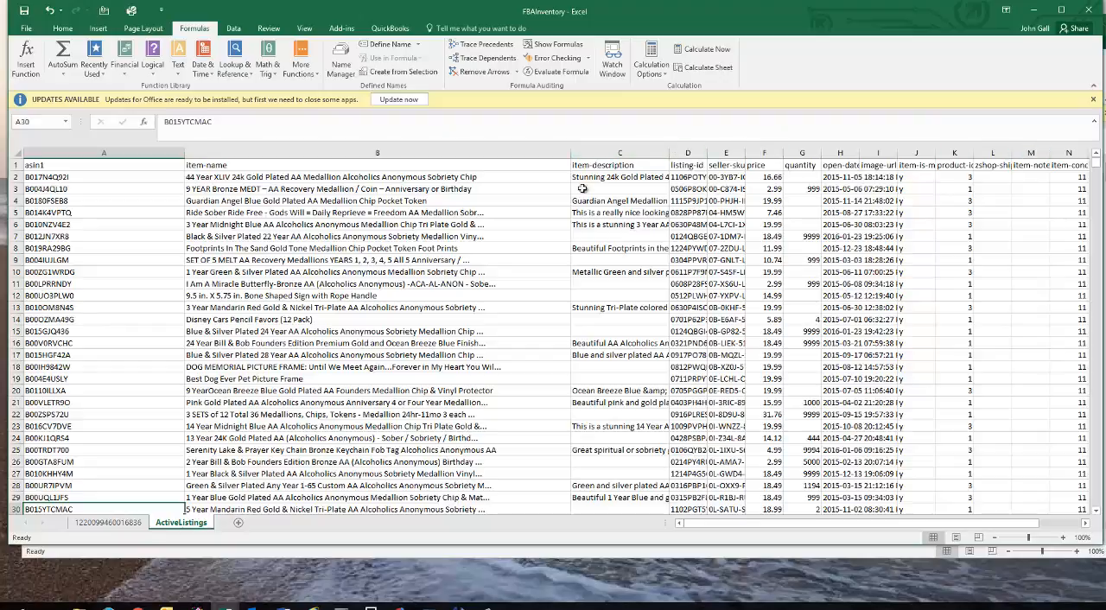
click(286, 152)
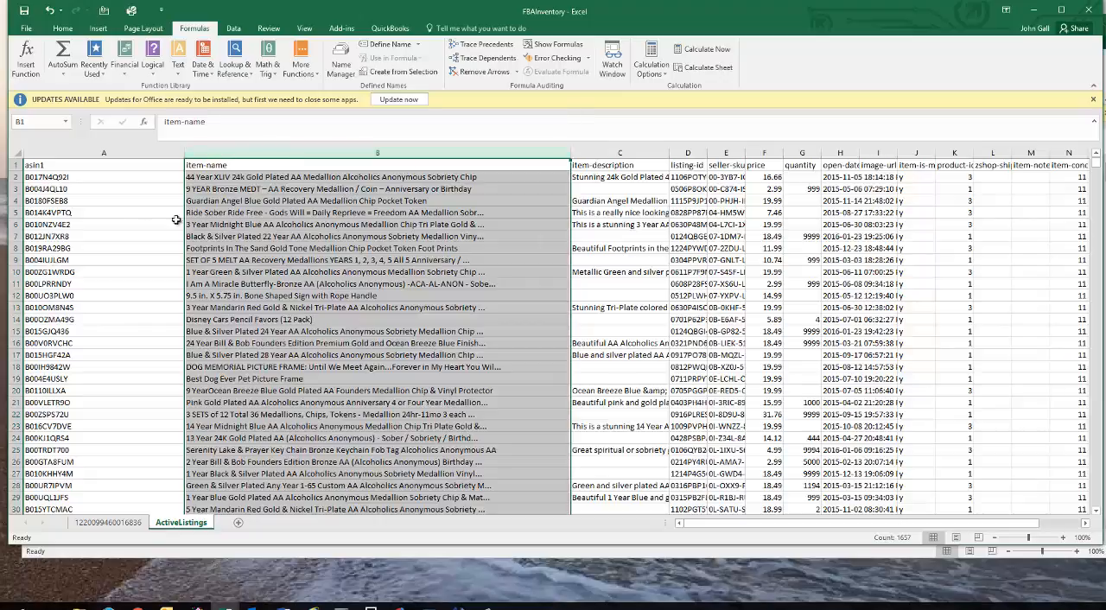
click(97, 201)
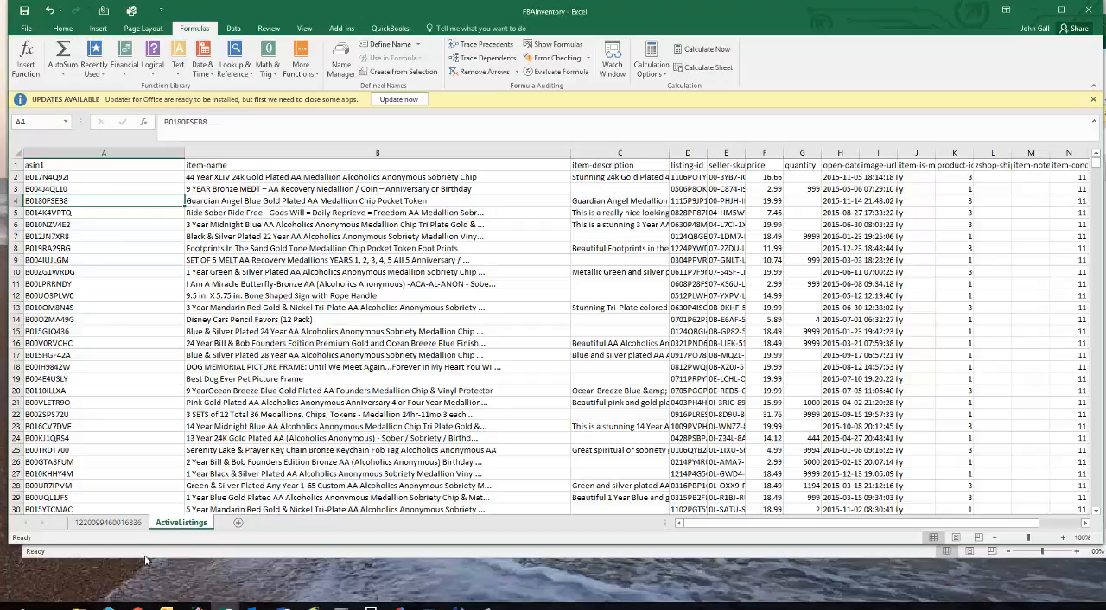
click(108, 523)
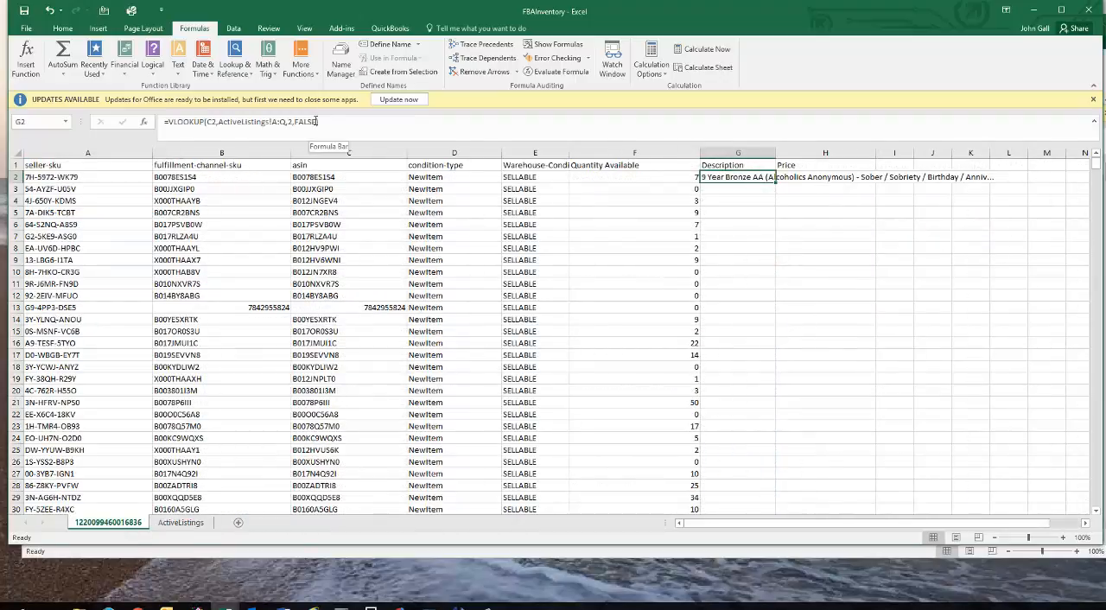
Step: Widen the Description column on the inventory sheet to fit the full text in G2
click(718, 193)
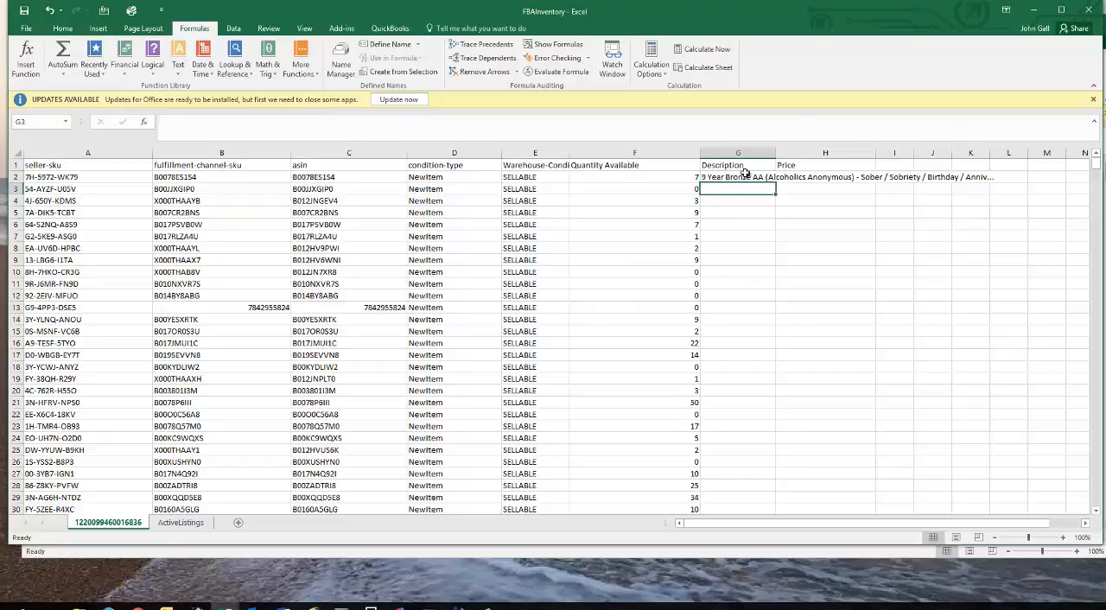
drag(775, 154, 1012, 153)
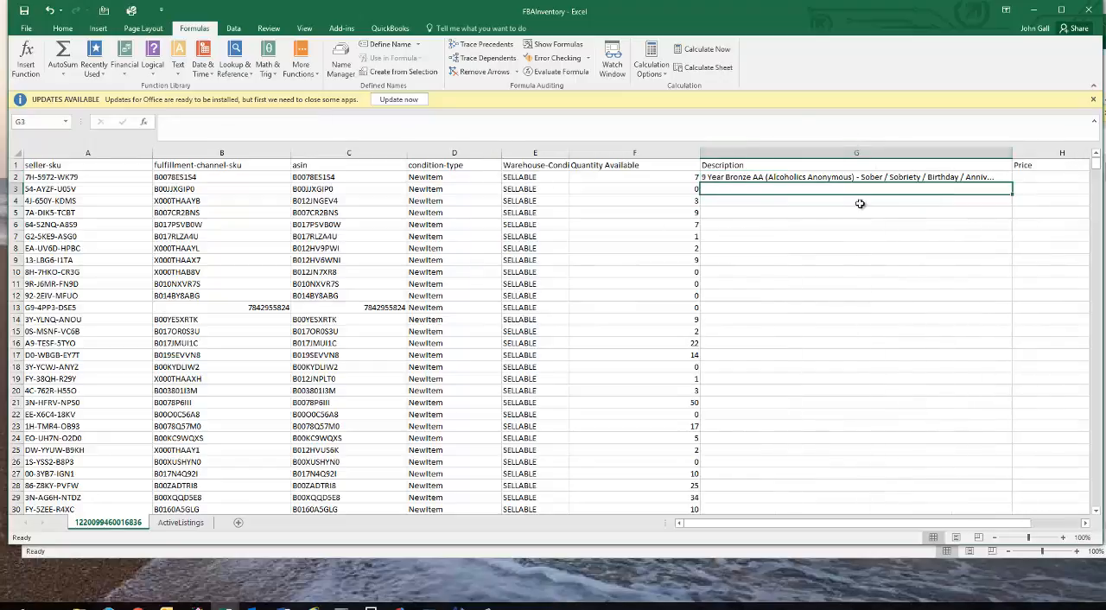
click(743, 177)
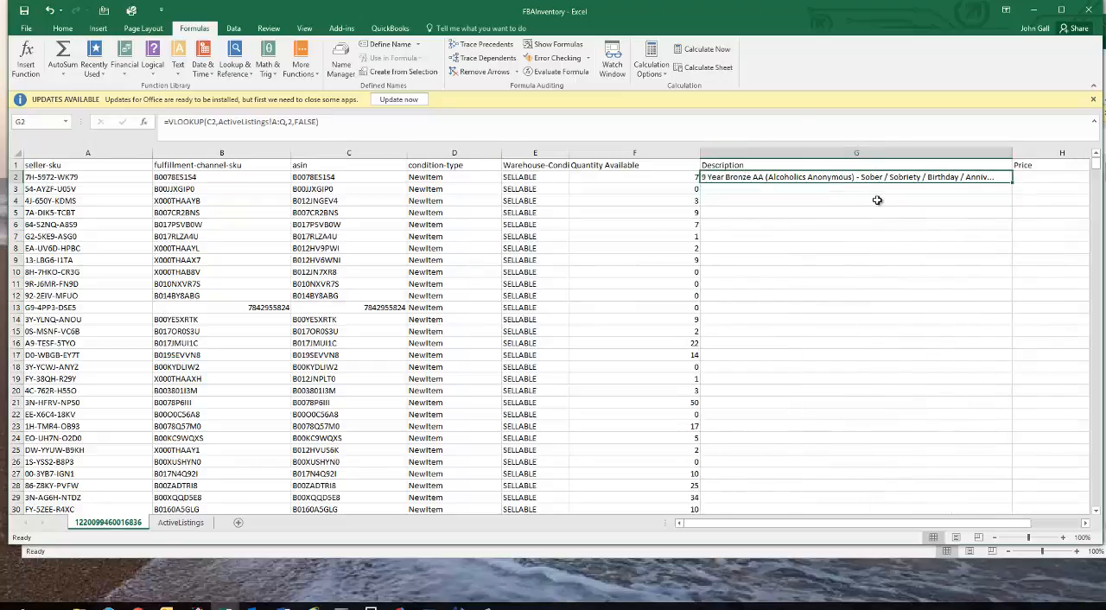
click(821, 188)
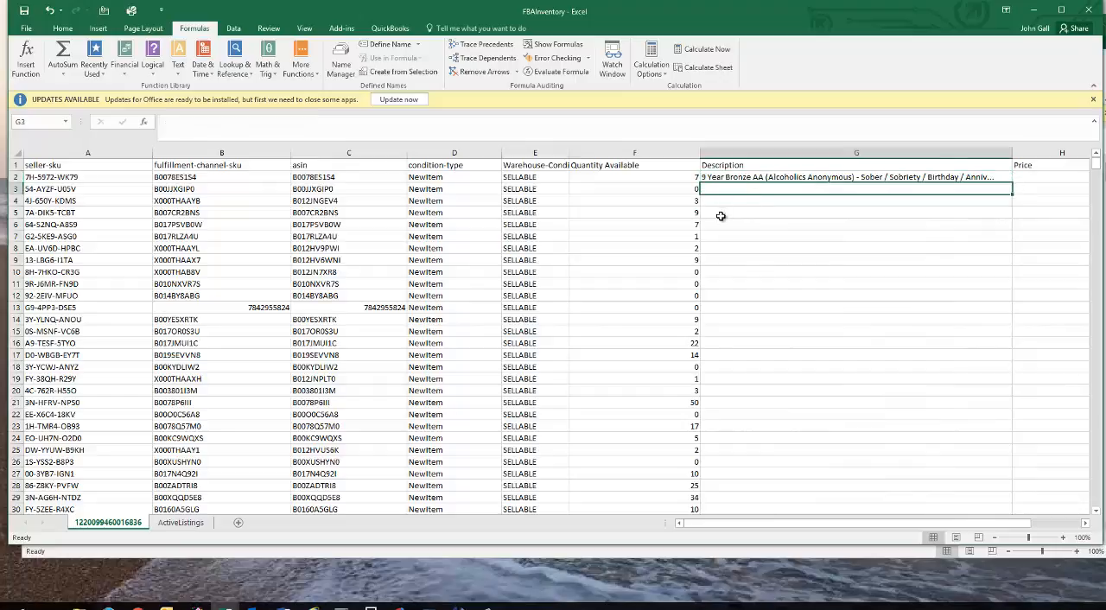
Step: Copy the VLOOKUP formula from G2 down to G3:G22 in the Description column
click(739, 177)
key(ctrl+c)
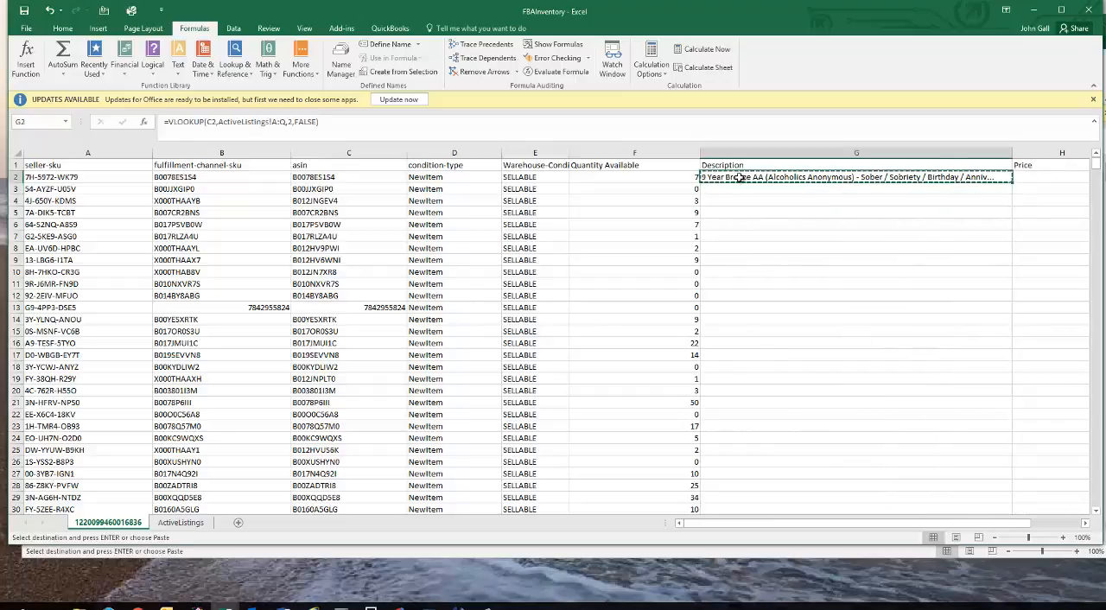
click(732, 188)
drag(732, 188, 815, 415)
key(ctrl+v)
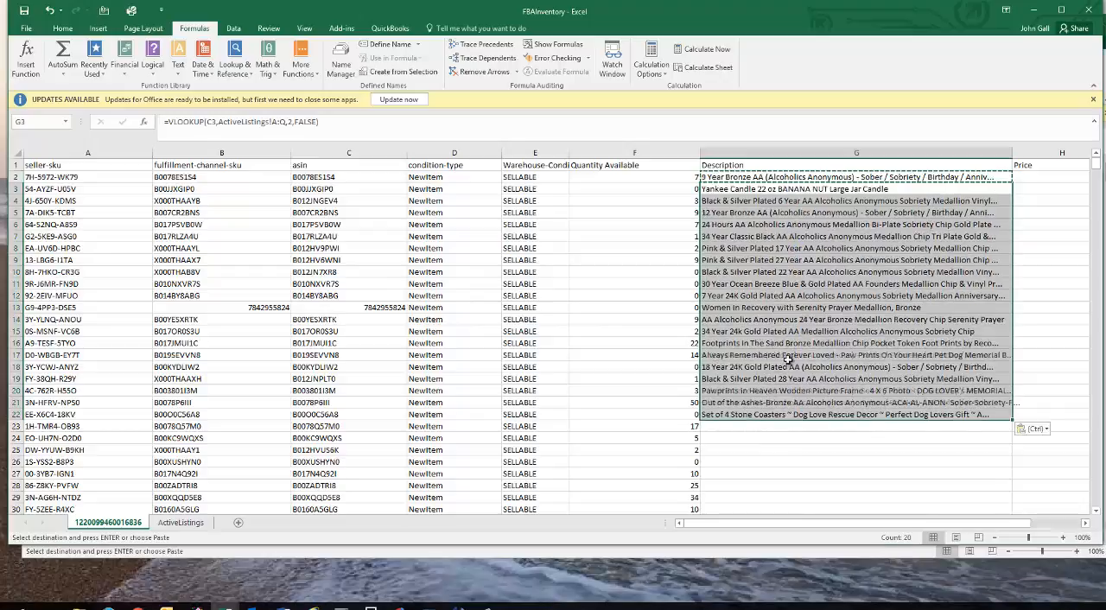
click(796, 458)
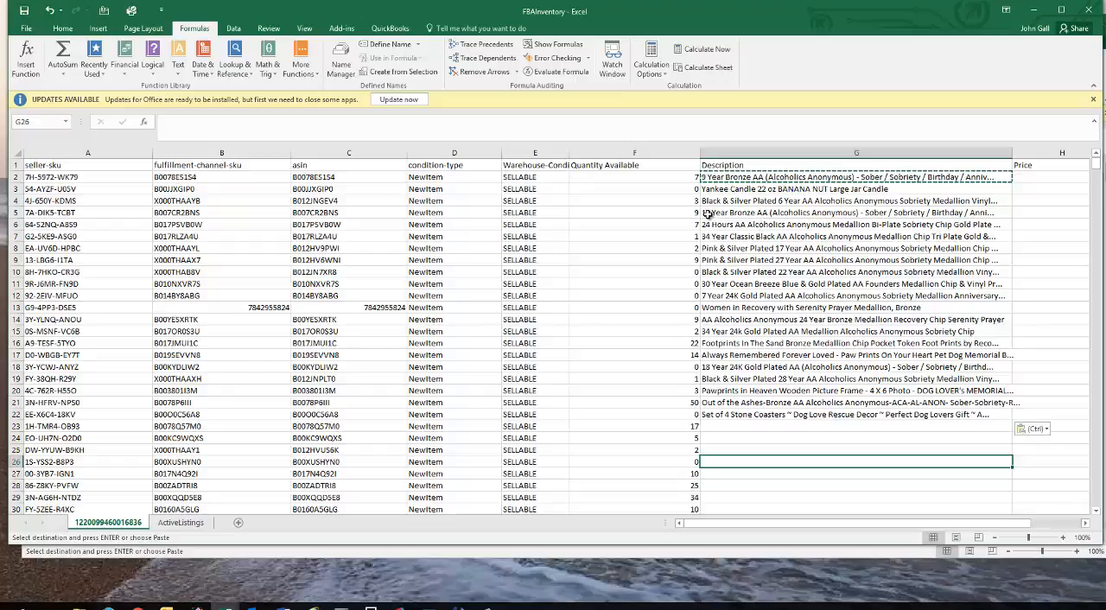
Step: Narrow the Quantity Available column to about the width of its heading, and check the ASIN and quantity in row 2
drag(700, 154, 645, 155)
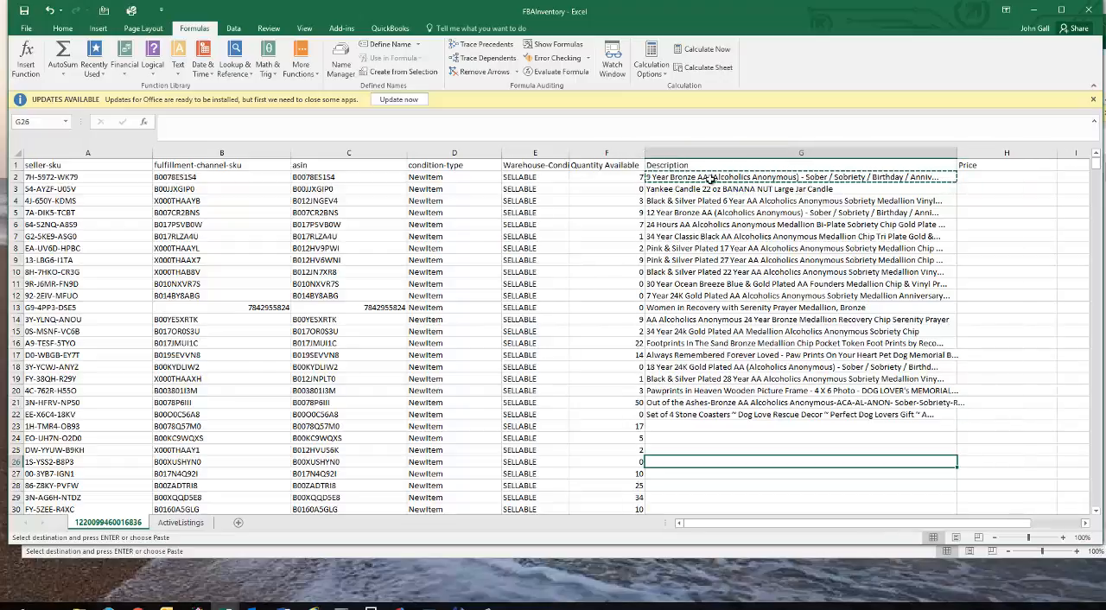
click(317, 176)
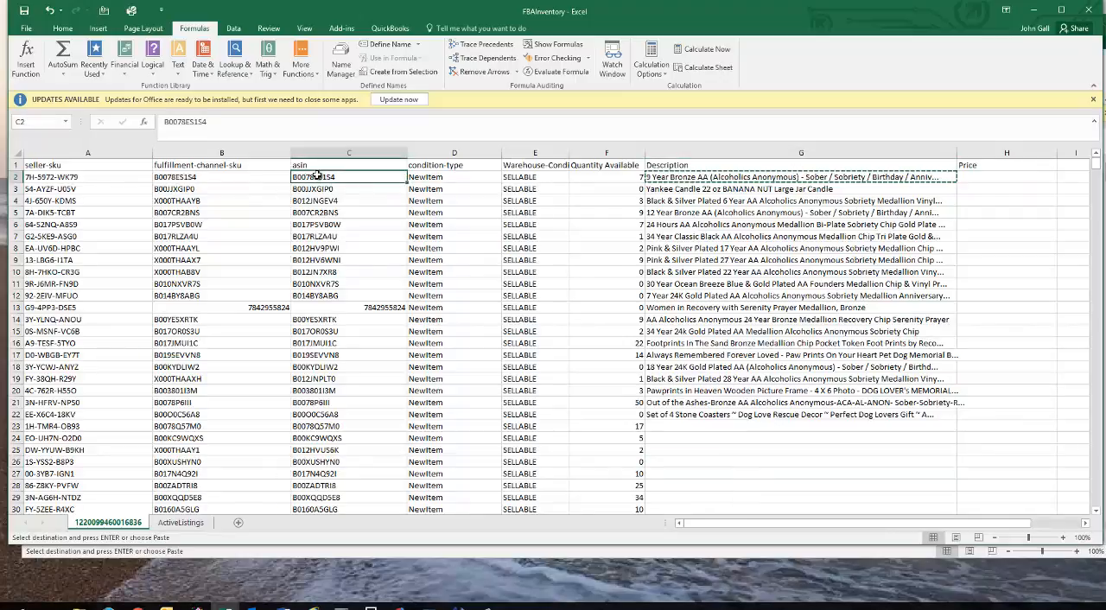
click(606, 176)
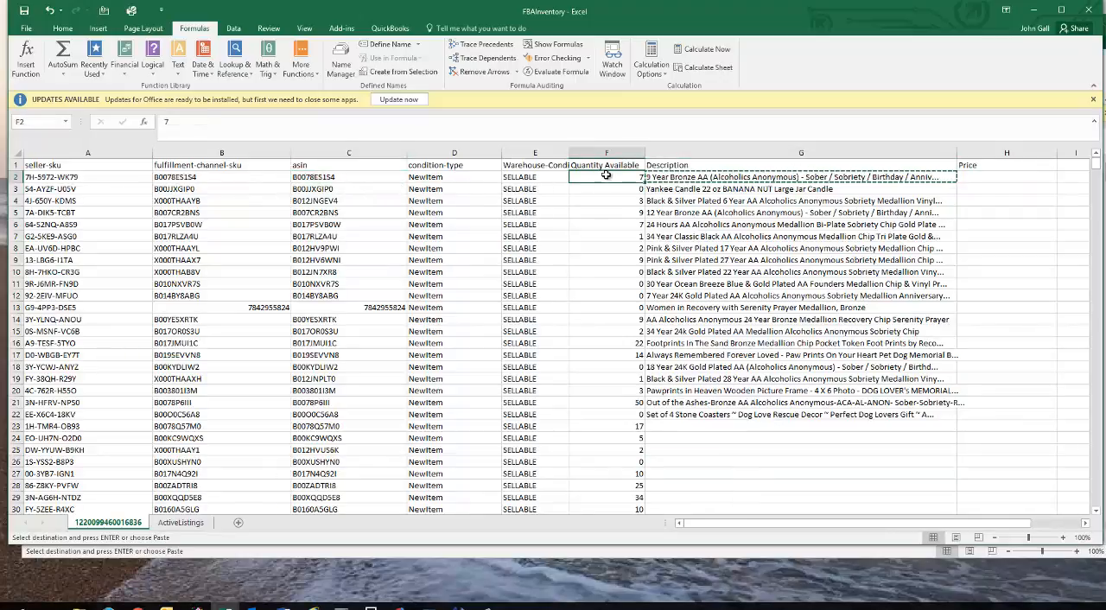
Step: Review the VLOOKUP in G2 and the cells still empty in the Price and Description columns
click(687, 177)
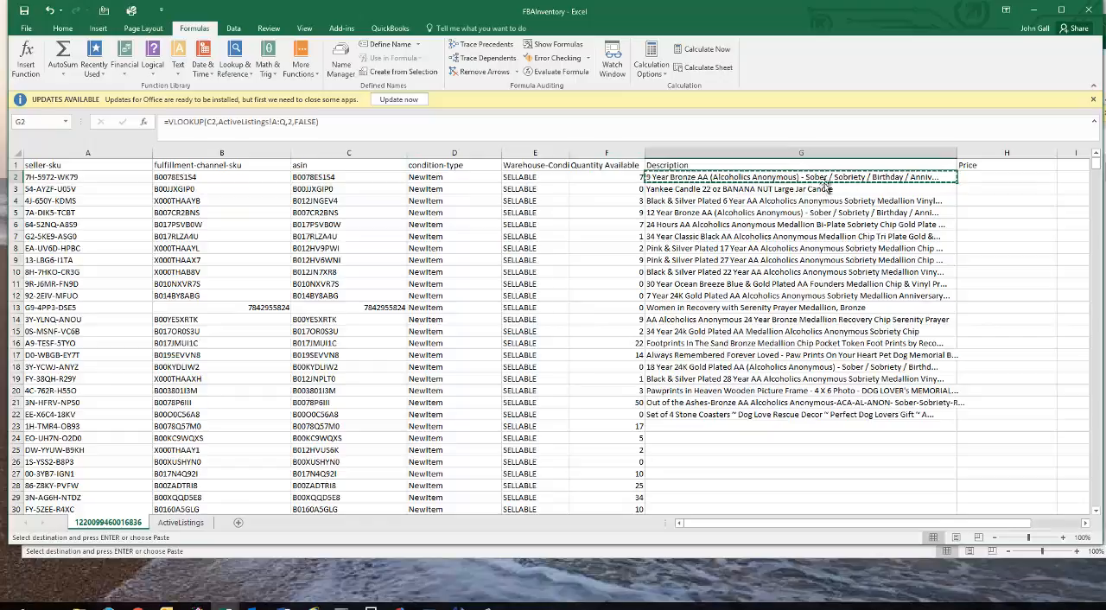
click(965, 176)
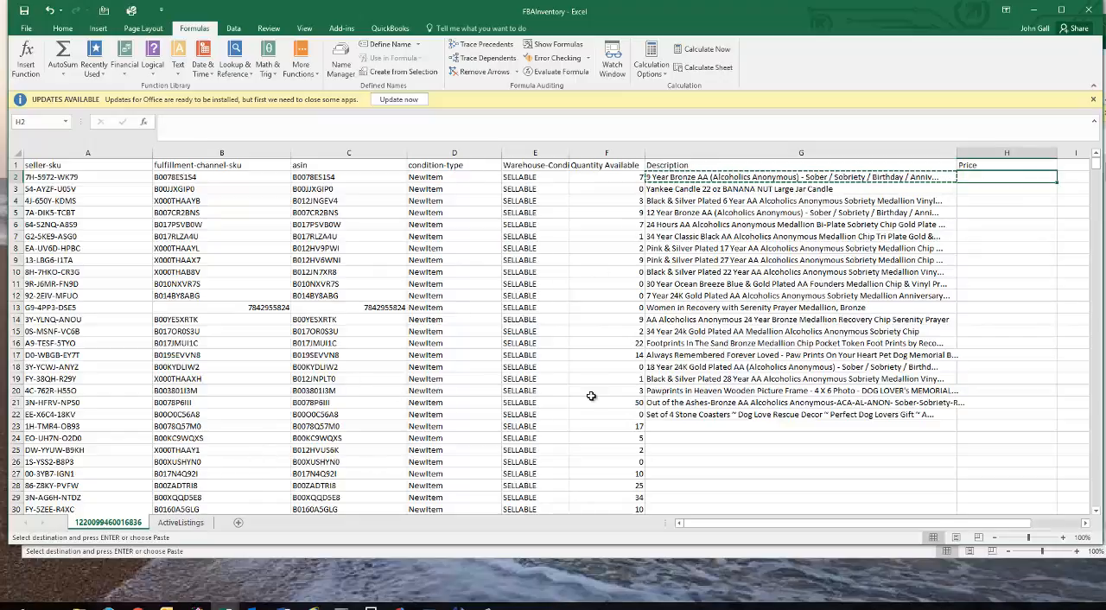
click(690, 426)
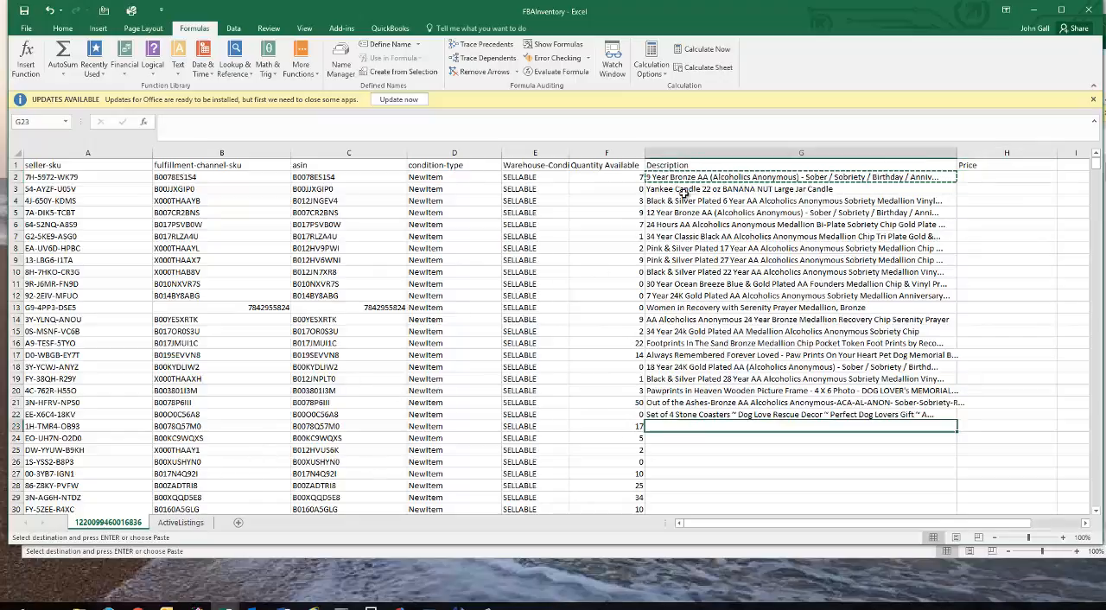
Step: Start a VLOOKUP function in Price cell H2 with the ASIN in C2 as the lookup value
click(980, 179)
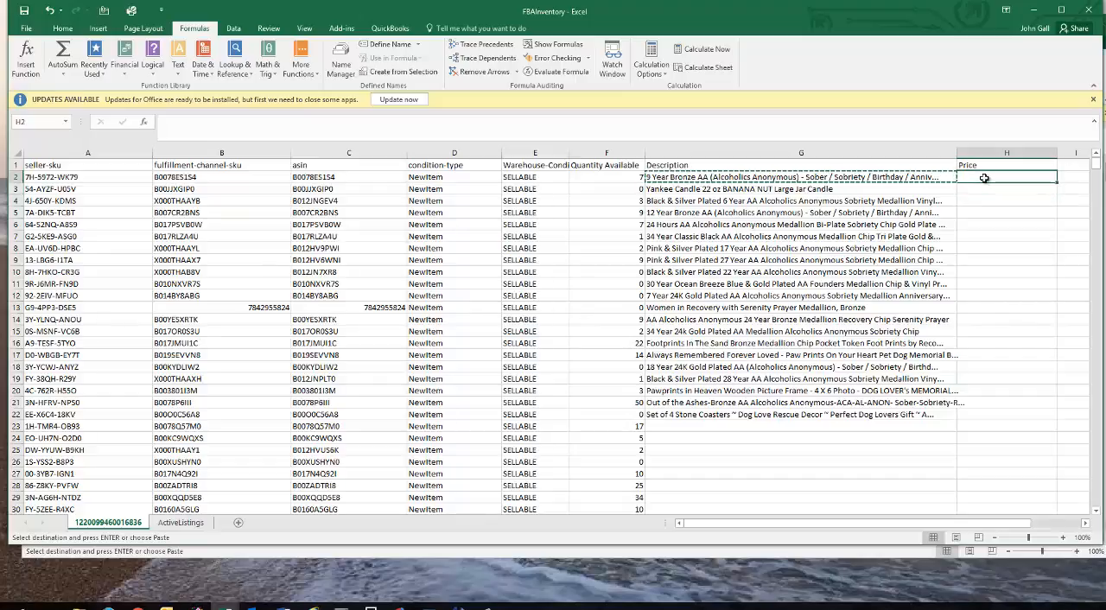
key(Escape)
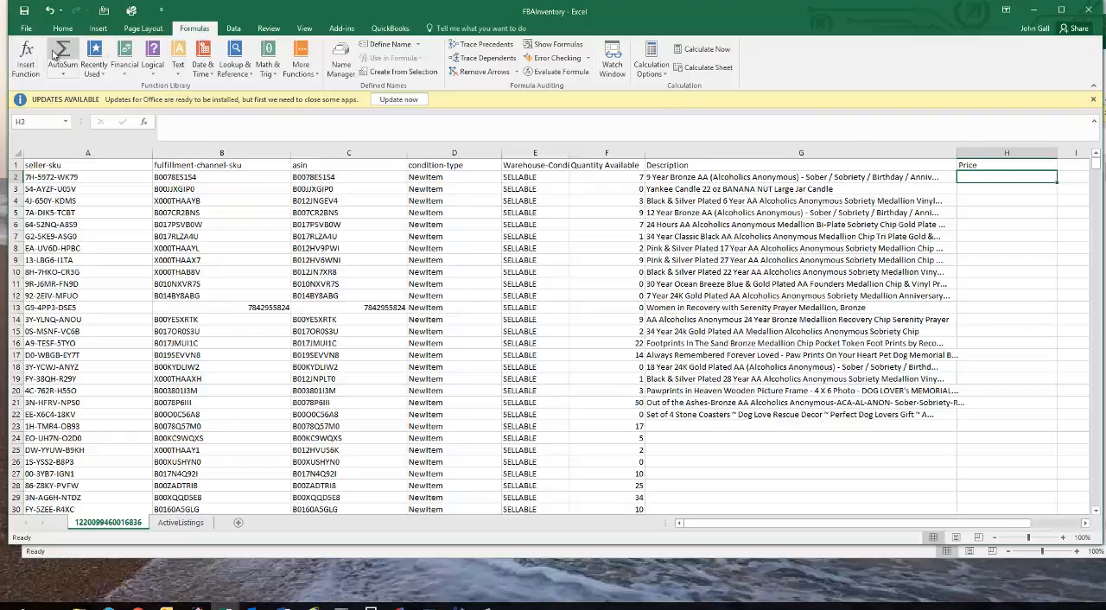
click(26, 54)
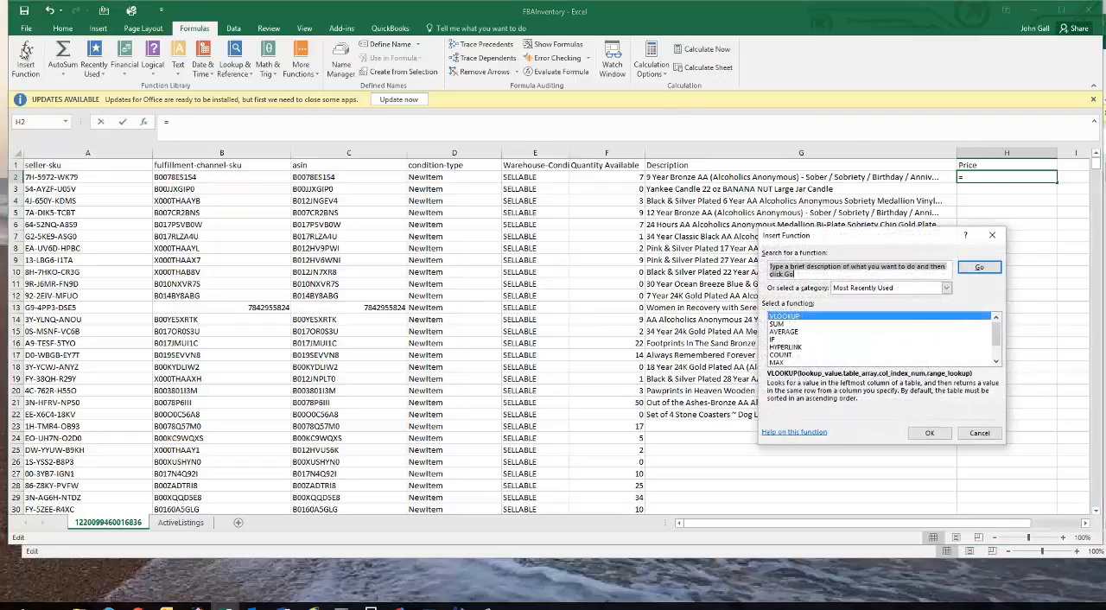
double_click(796, 316)
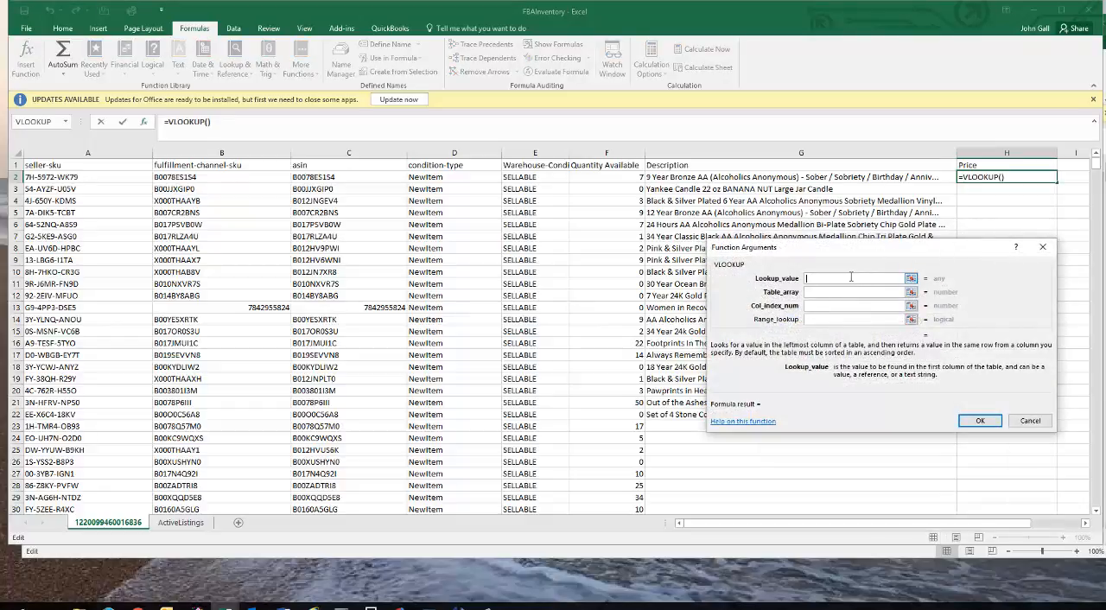
click(318, 176)
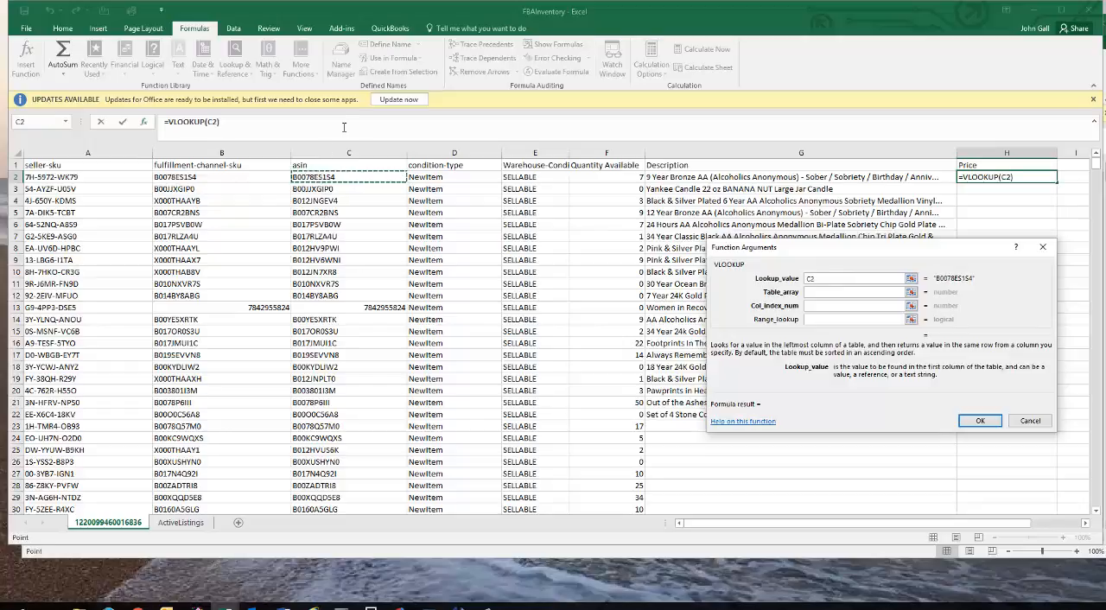
Step: Set the VLOOKUP's table array to columns A:F of the ActiveListings sheet
click(828, 292)
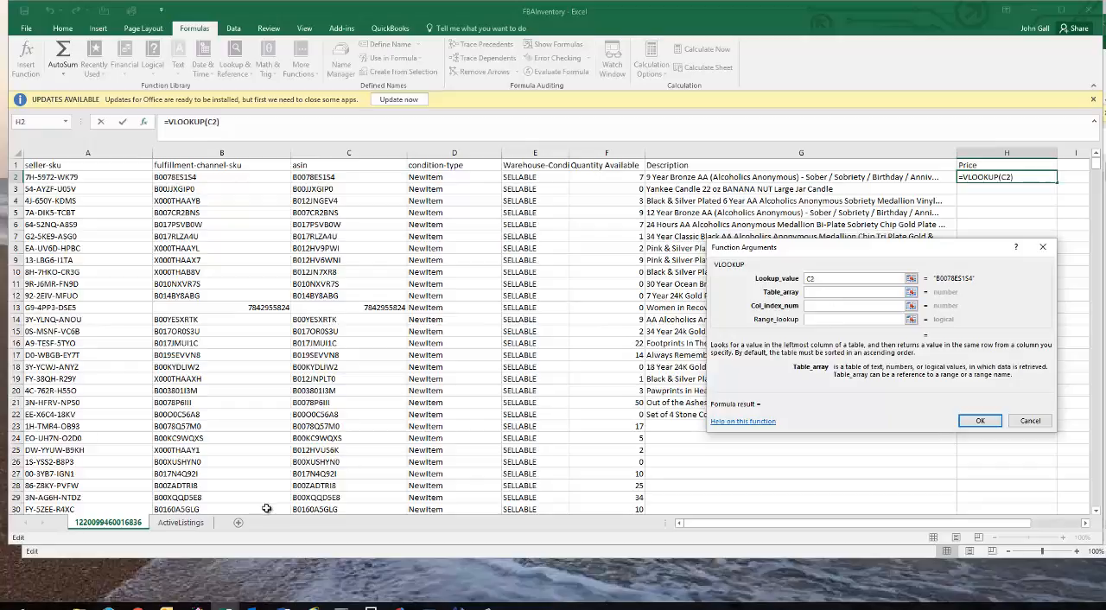
click(181, 523)
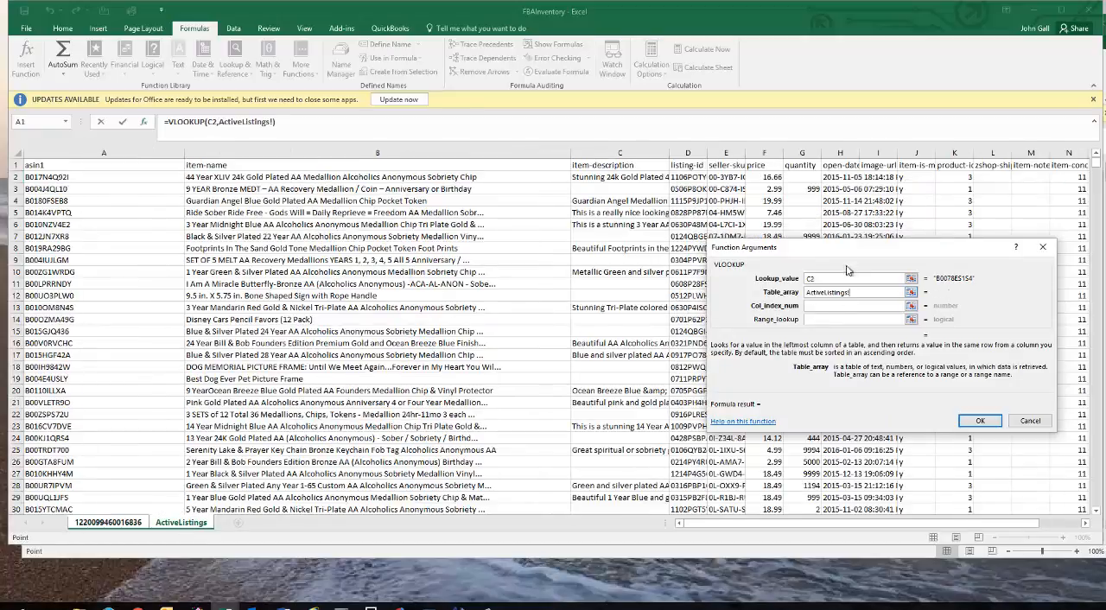
drag(853, 252, 858, 423)
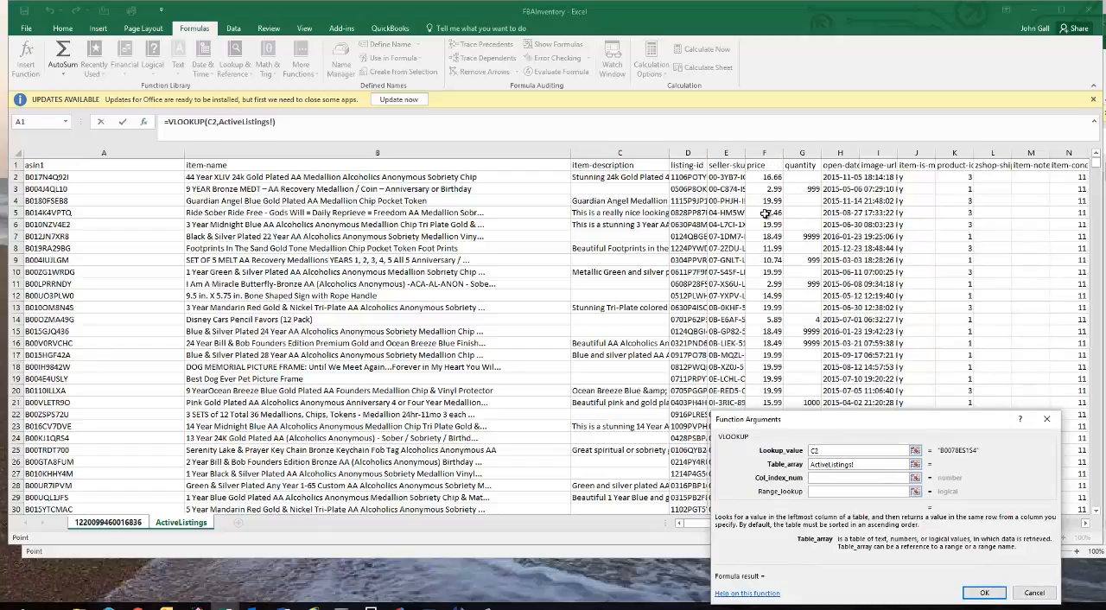
drag(138, 152, 764, 153)
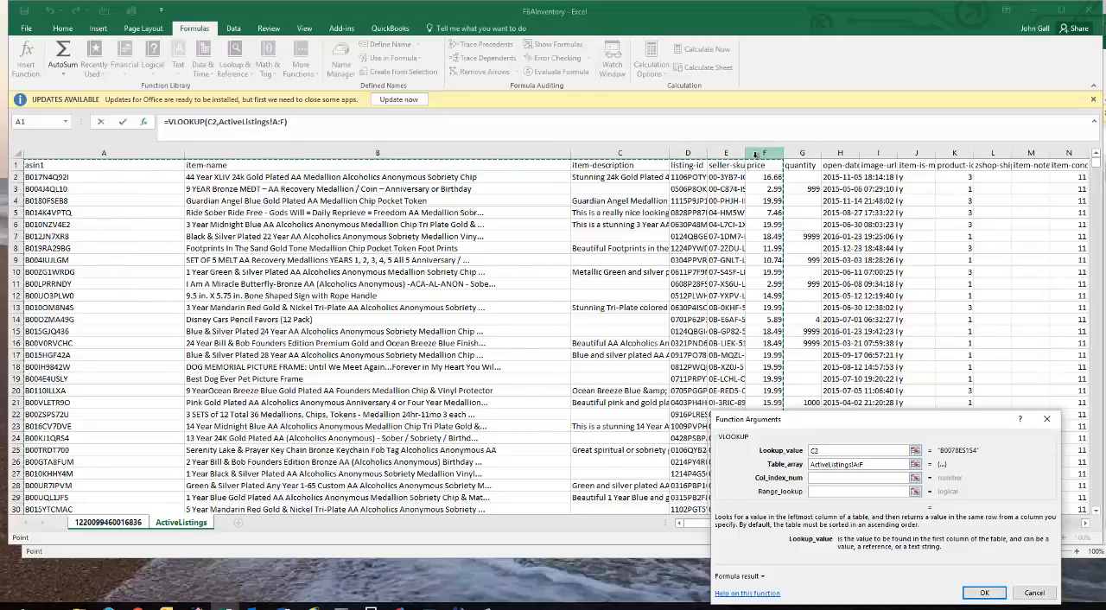
Step: Set the column index to 6 and the range lookup to FALSE, and enter the price VLOOKUP in H2
click(848, 477)
text(6)
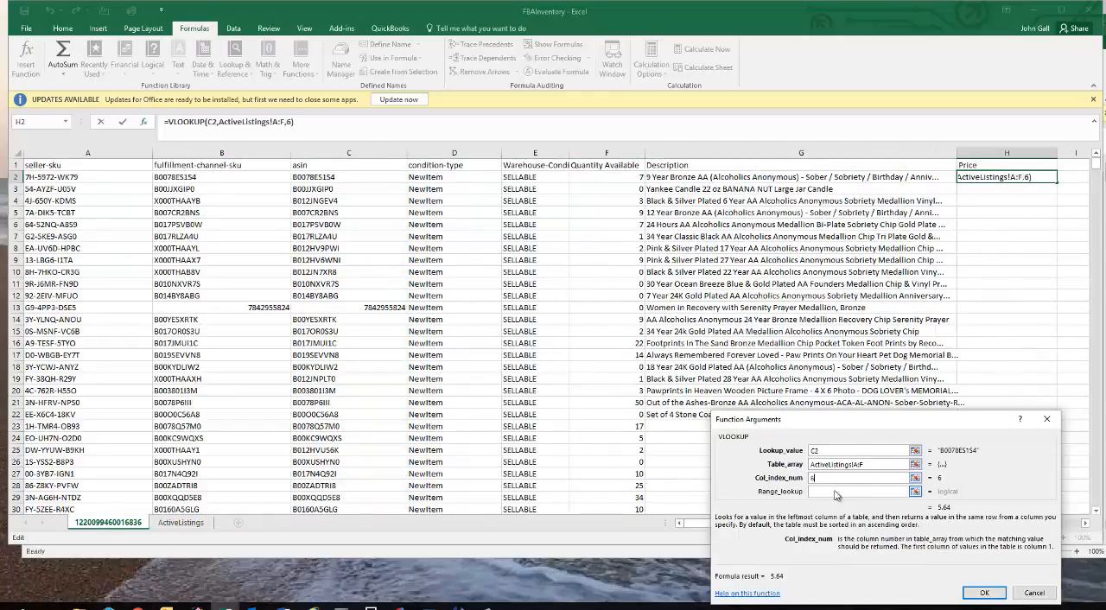
click(835, 491)
text(FALSE)
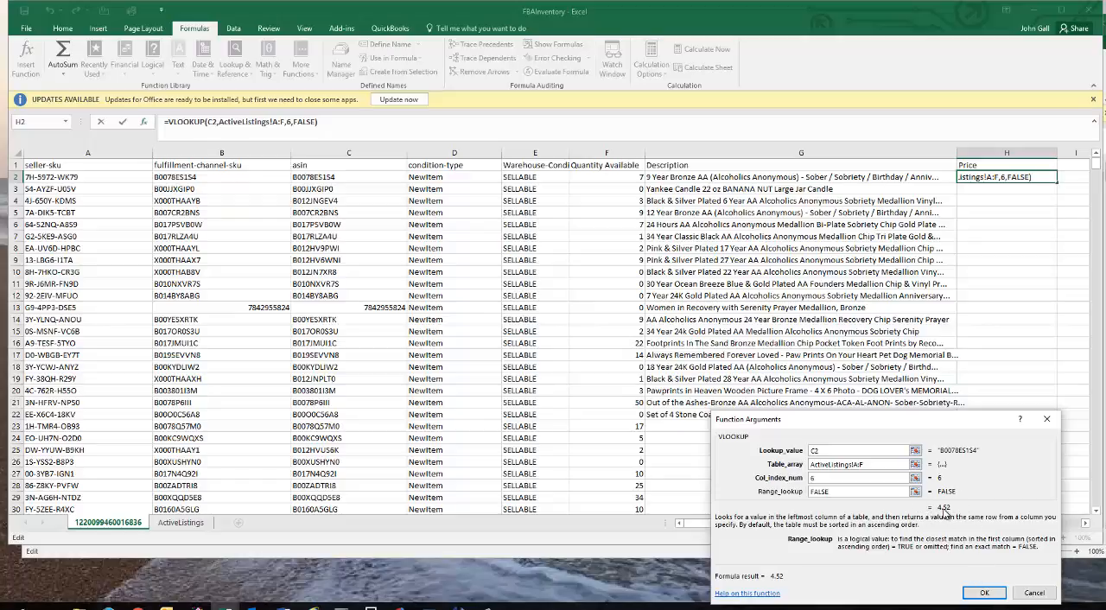
click(983, 592)
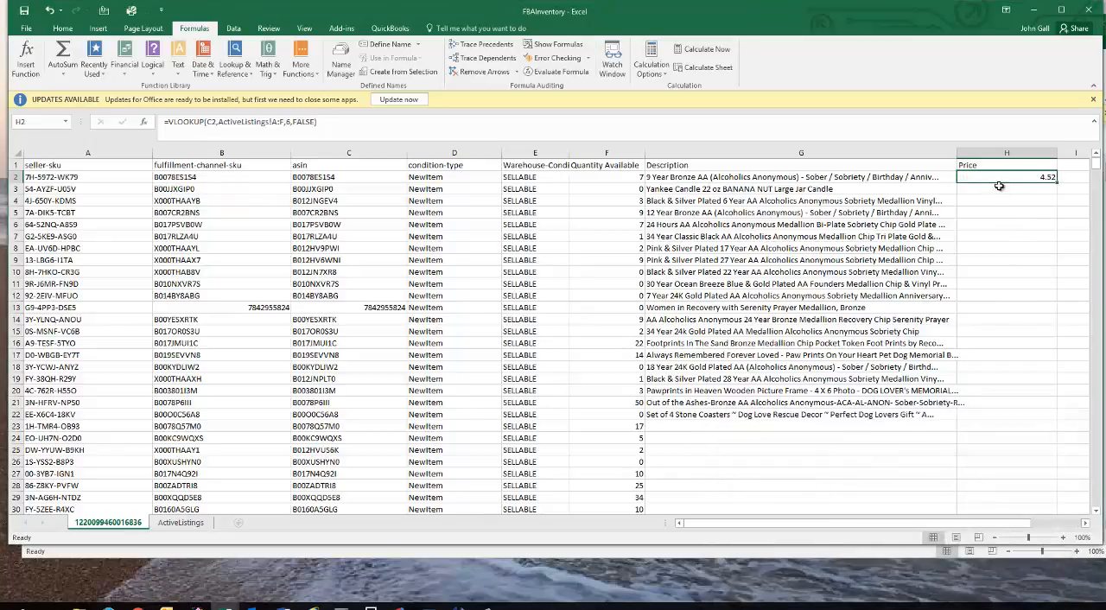
Step: Copy the price VLOOKUP from H2 down to H3:H23
click(743, 178)
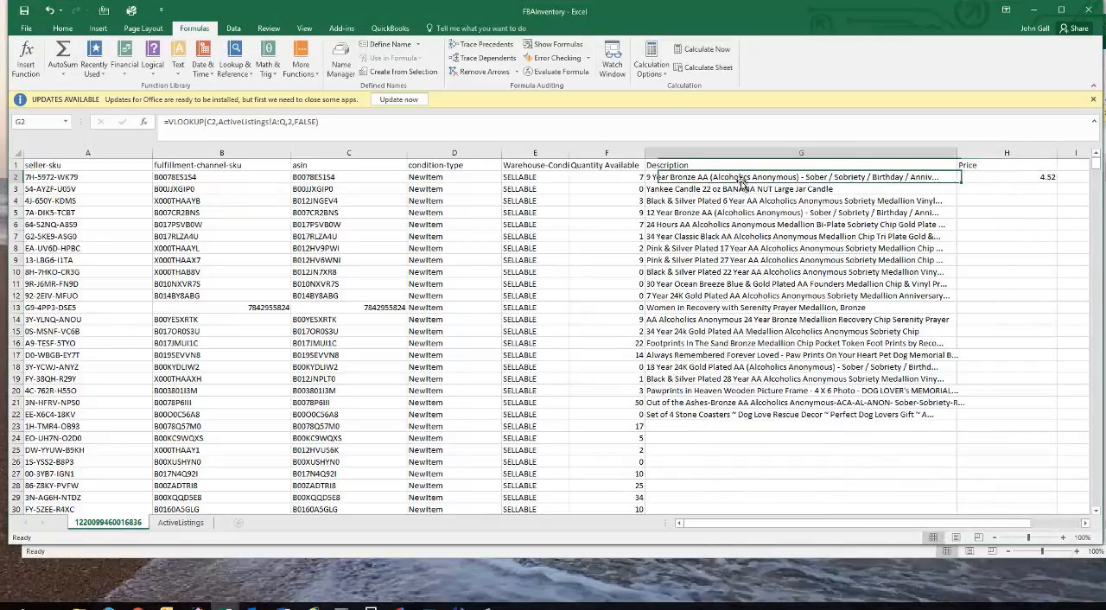
click(963, 177)
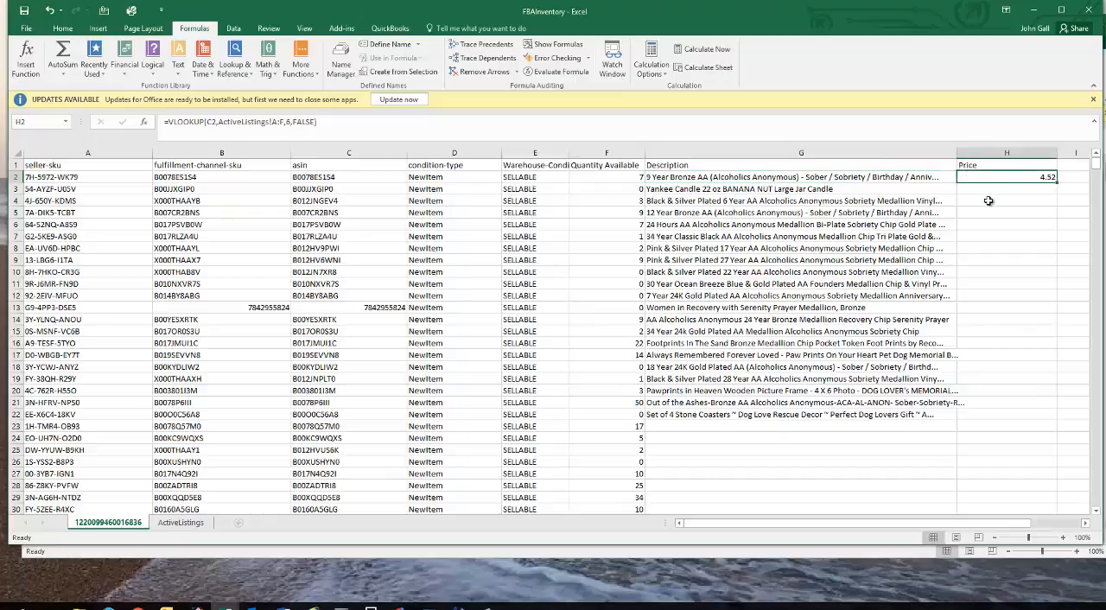
key(ctrl+c)
drag(988, 189, 987, 420)
key(ctrl+v)
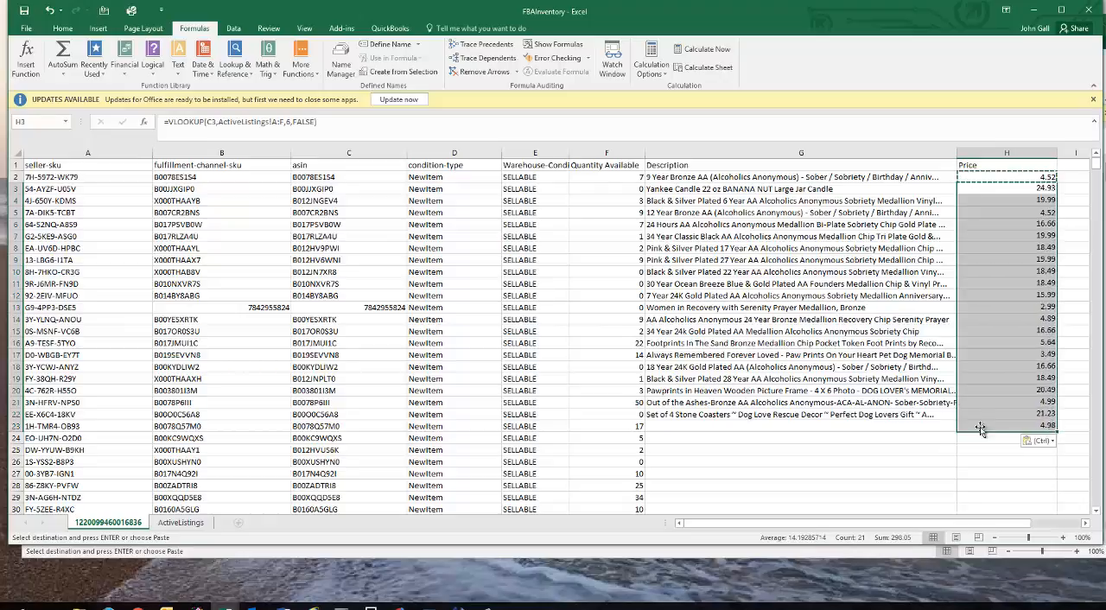
Step: Copy the description VLOOKUP from G22 to G23 so the Description column reaches the last priced row
click(915, 441)
click(877, 410)
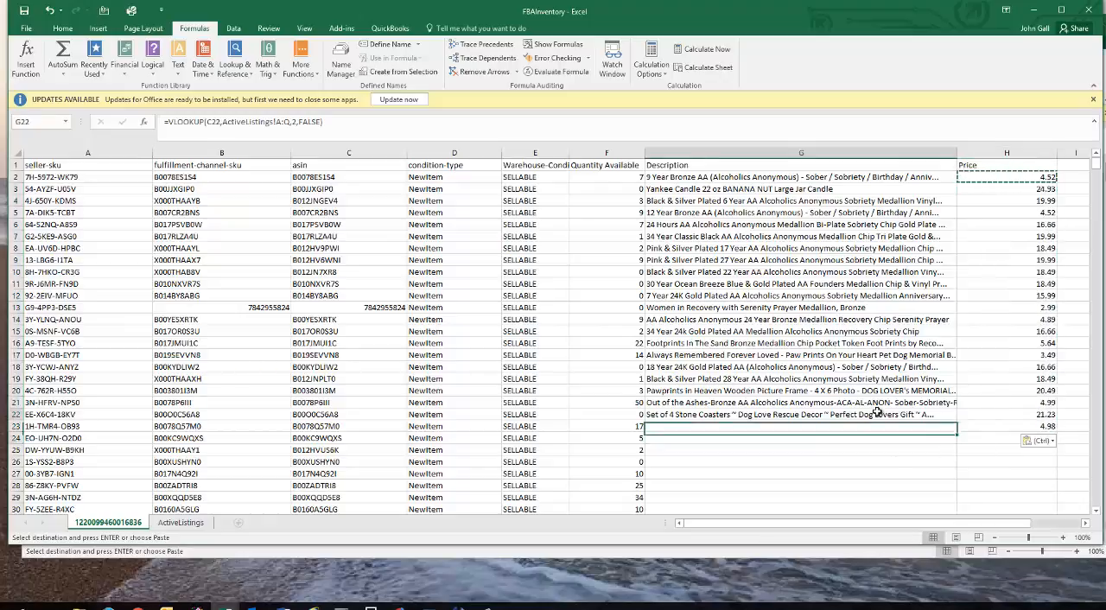
key(ctrl+c)
key(Down)
key(ctrl+v)
click(929, 458)
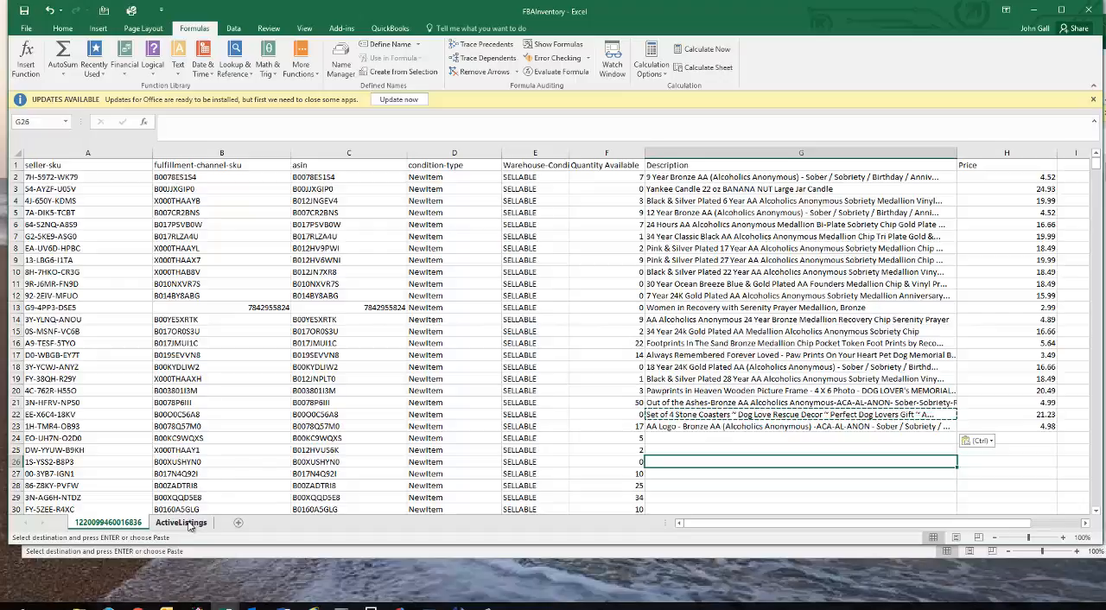
Step: Check the ASINs in C2 and C3 and the description VLOOKUP in G4
click(306, 189)
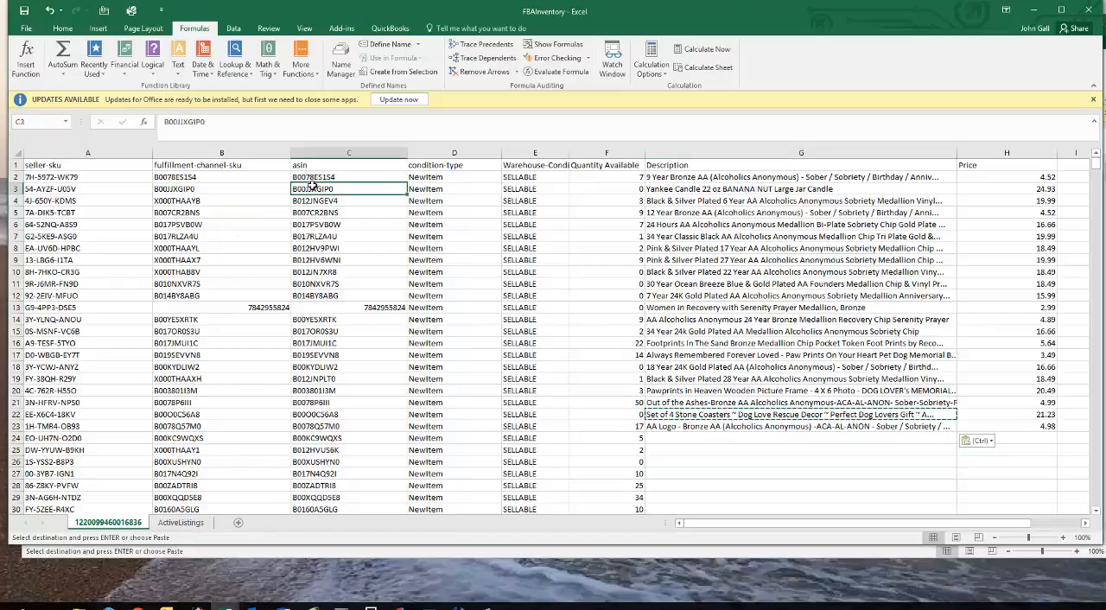
click(322, 175)
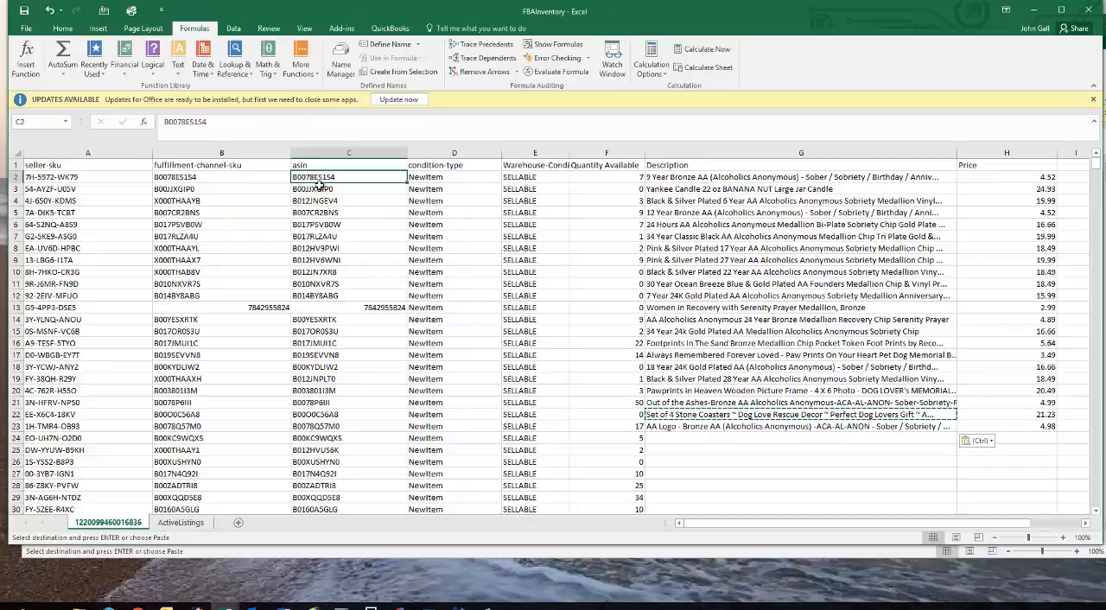
click(726, 199)
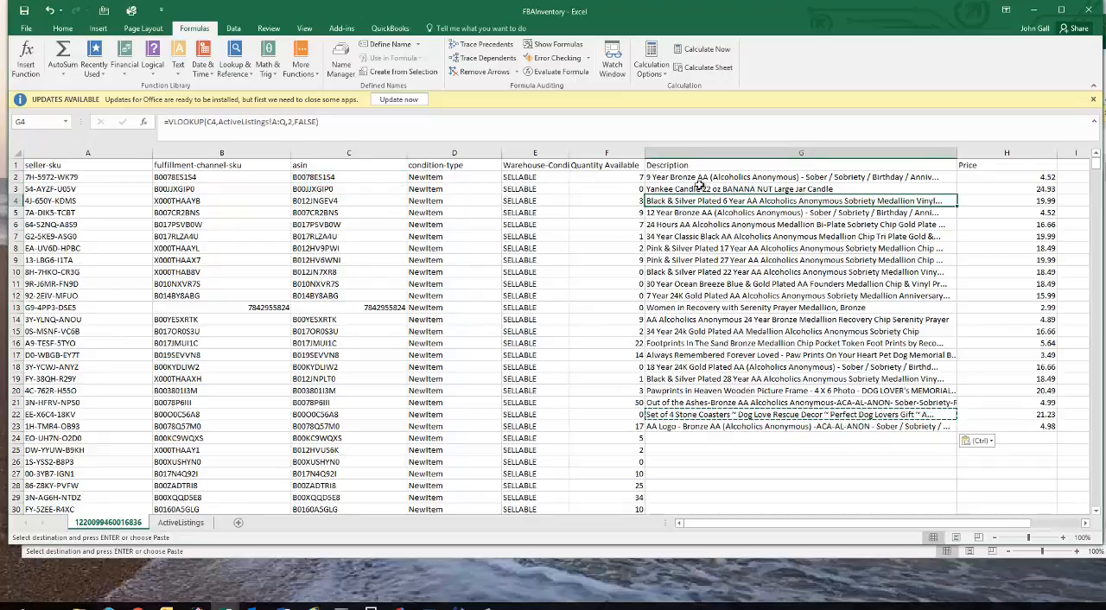